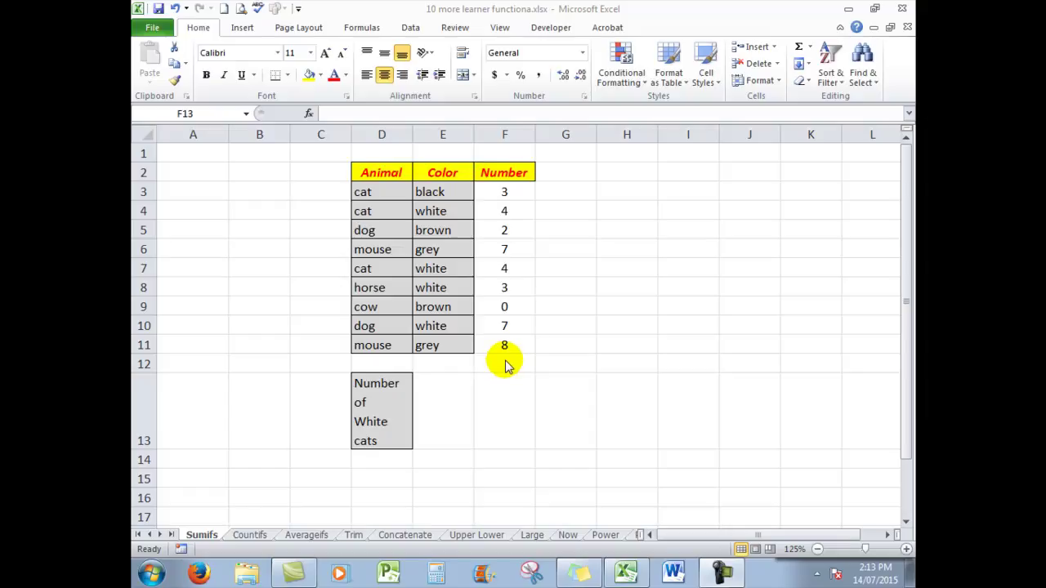
Insert the SUMIFS function into cell F13 for the number of white cats
left_click(499, 405)
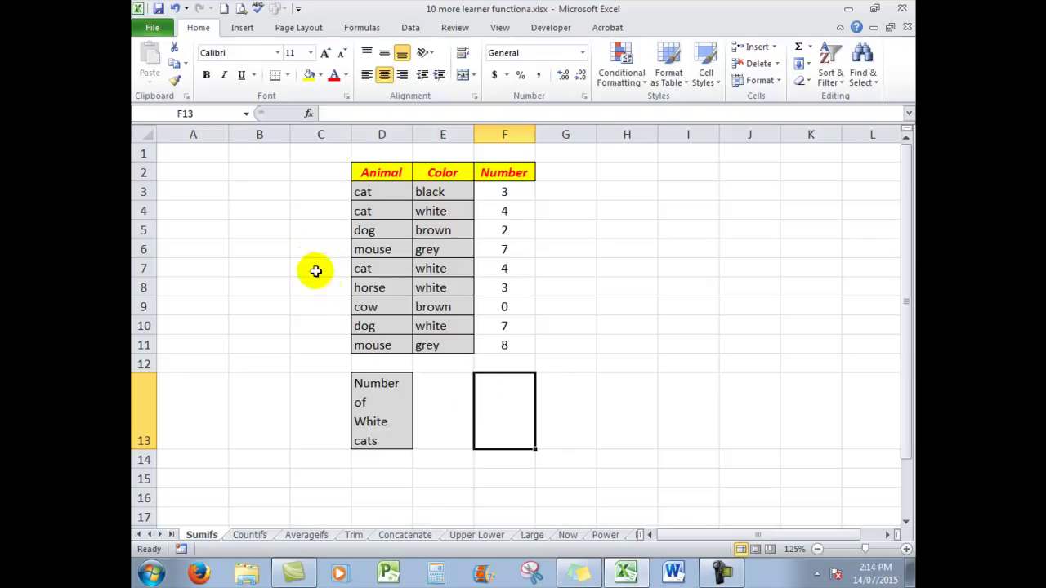
left_click(309, 114)
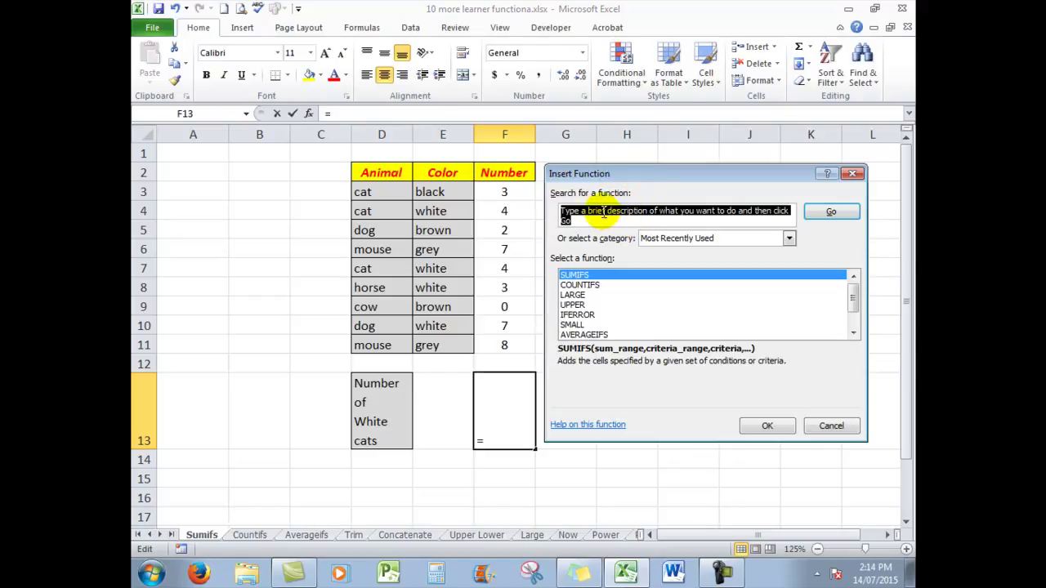
left_click(789, 237)
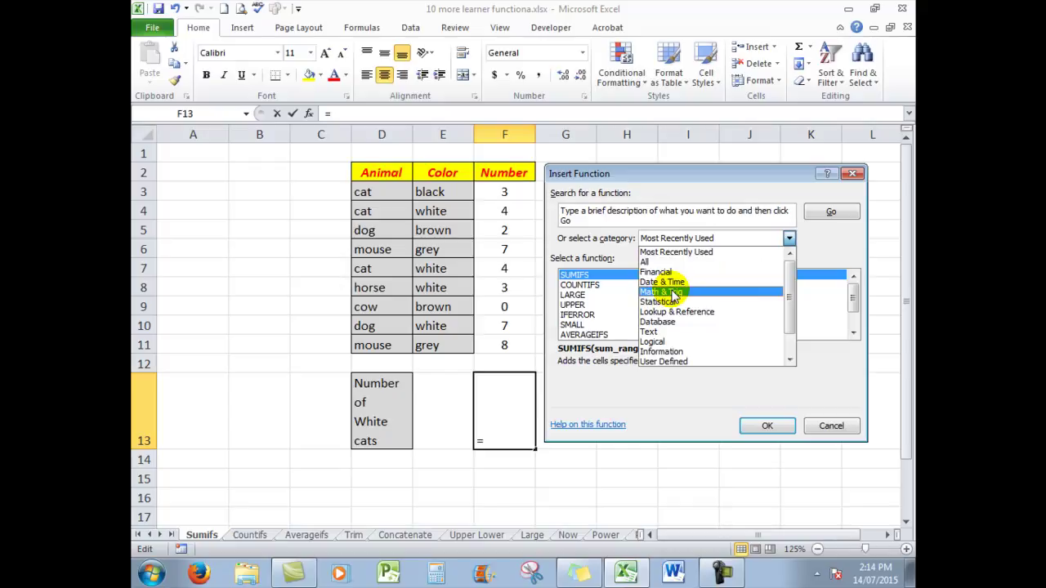
left_click(835, 237)
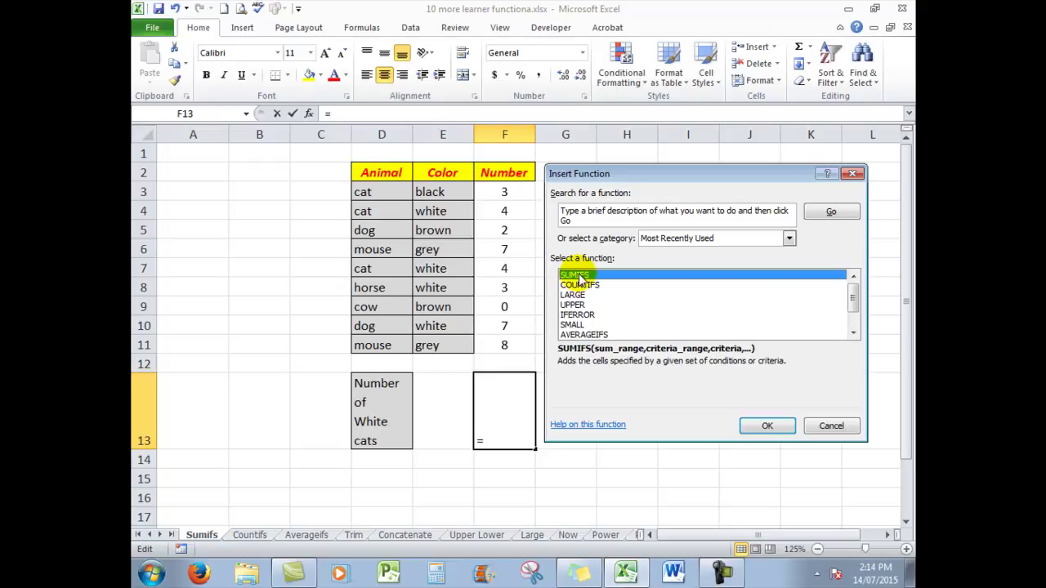
left_click(775, 427)
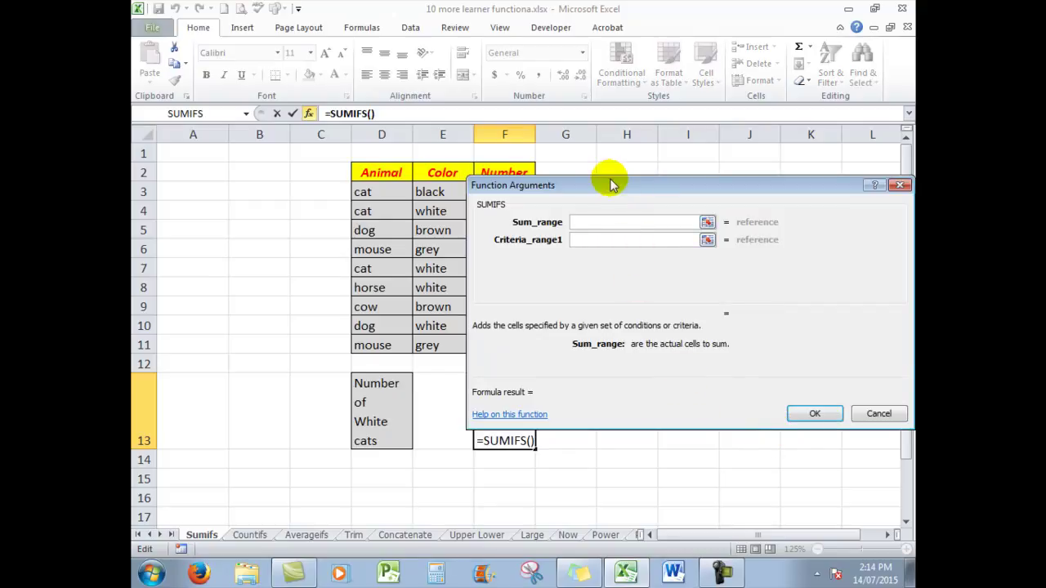
Set the SUMIFS sum range to F3:F11 and the first condition to range D3:D11 with criterion D3 (cat)
left_click_drag(609, 178, 673, 171)
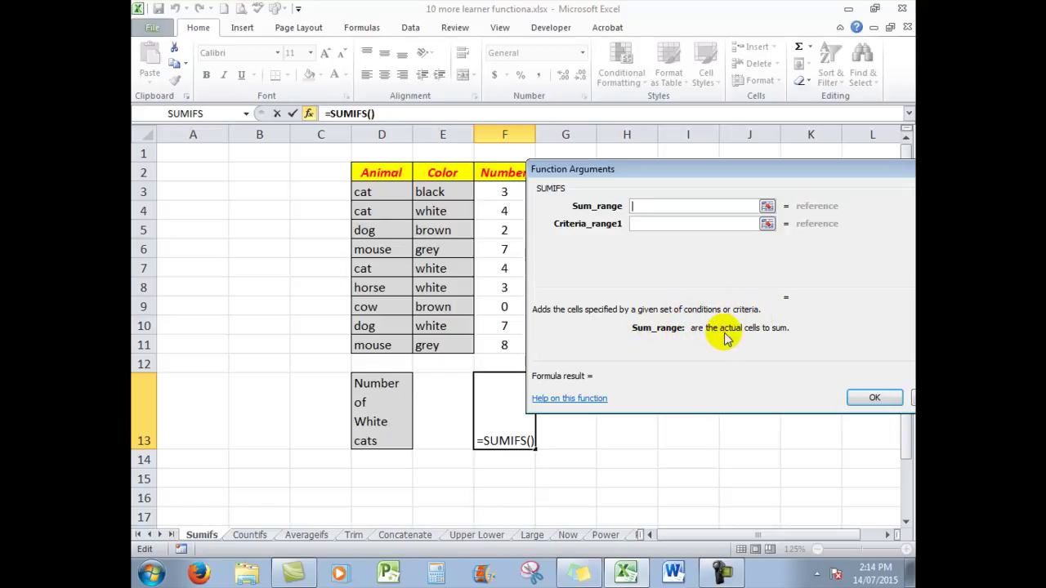
left_click_drag(490, 191, 490, 339)
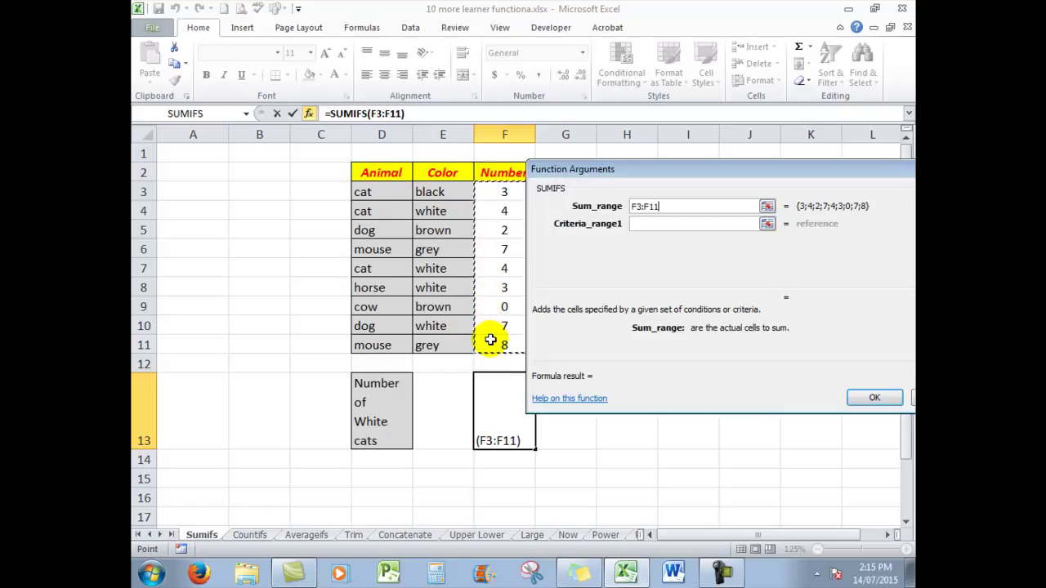
left_click(649, 224)
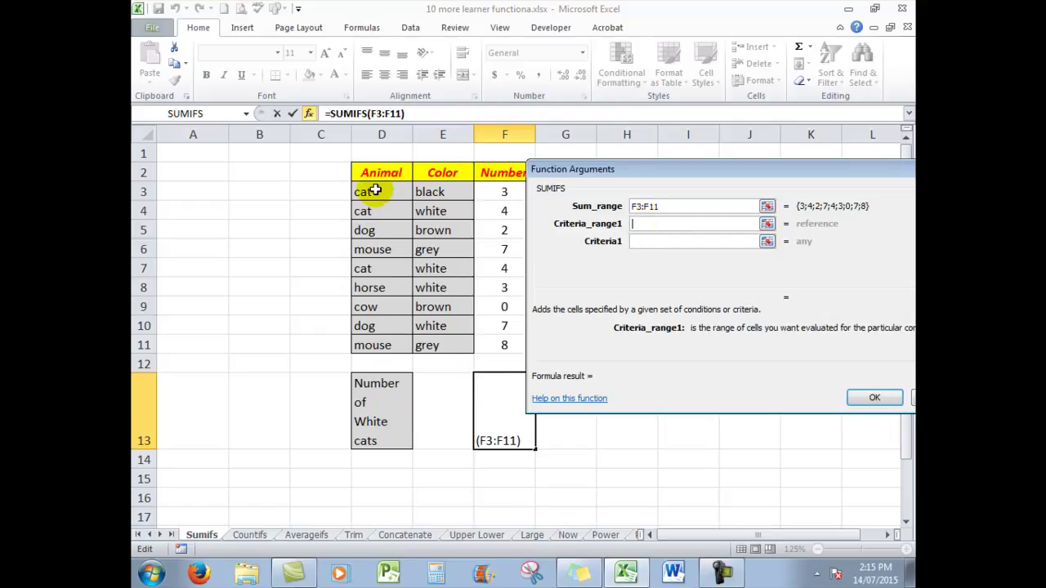
left_click_drag(374, 191, 368, 345)
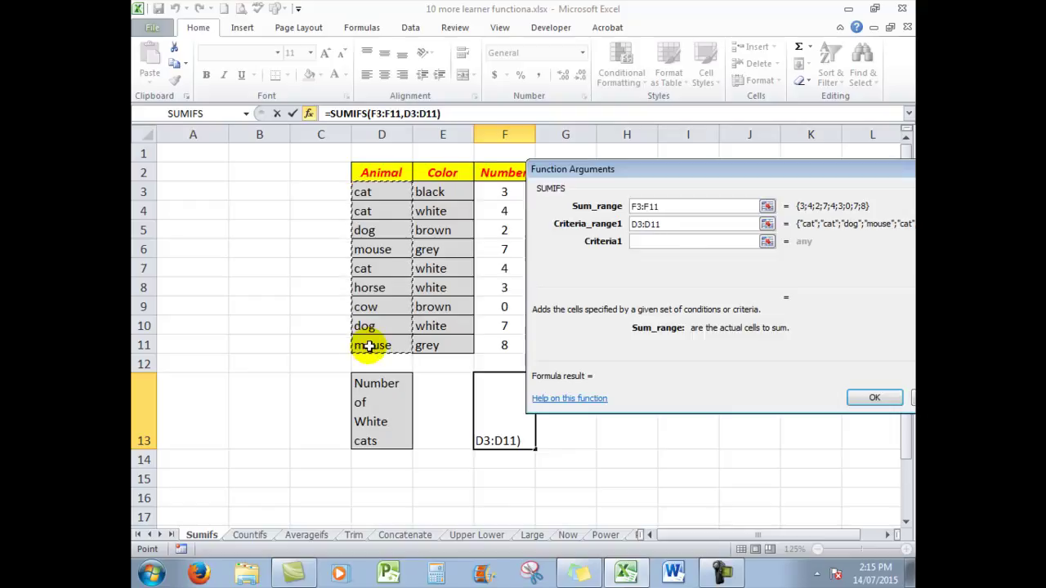
left_click(642, 241)
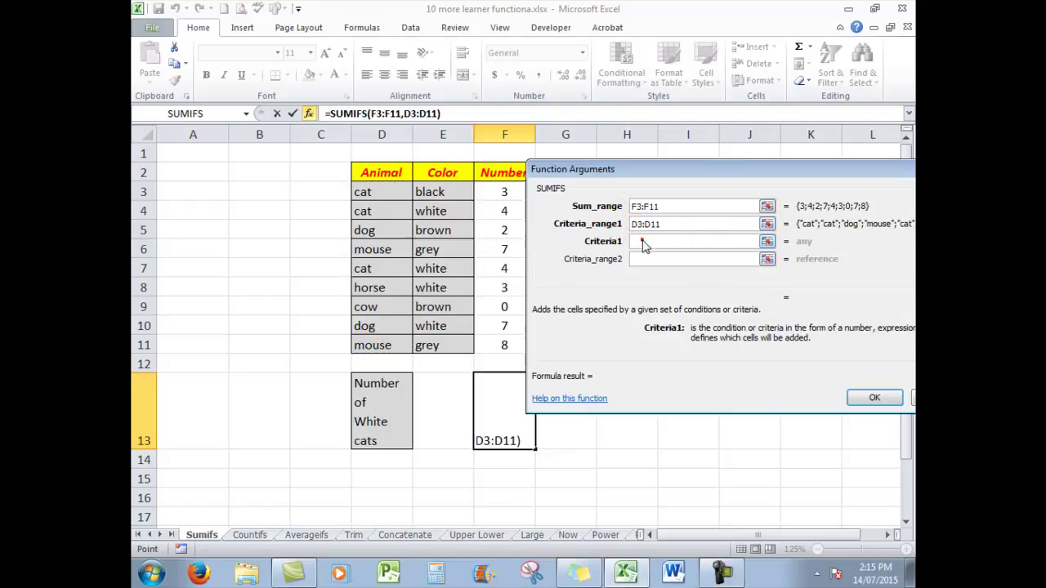
left_click(364, 192)
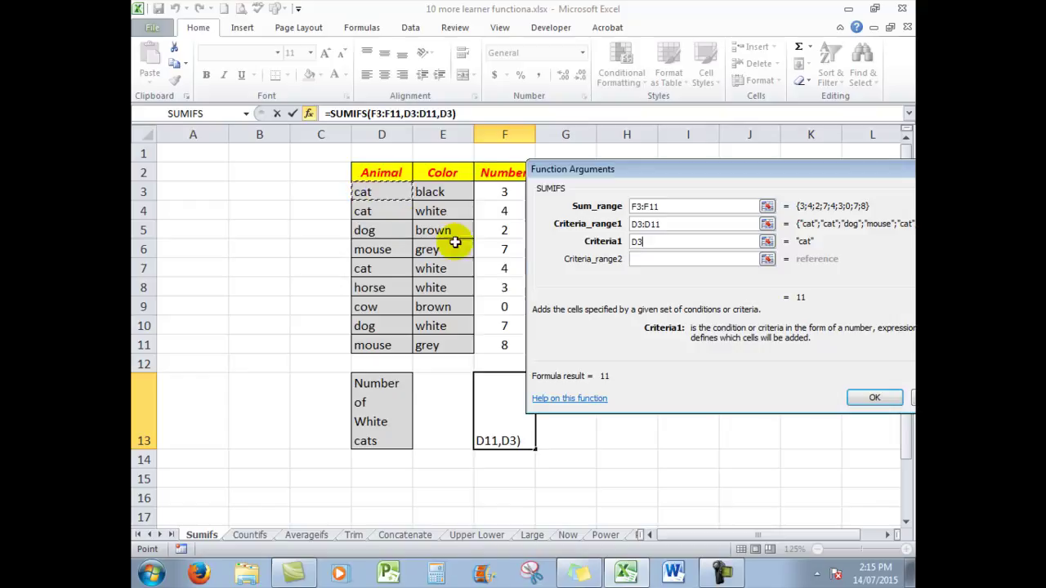
Add the second SUMIFS condition with range E3:E11 and criterion E4 (white), and complete the formula
left_click(655, 258)
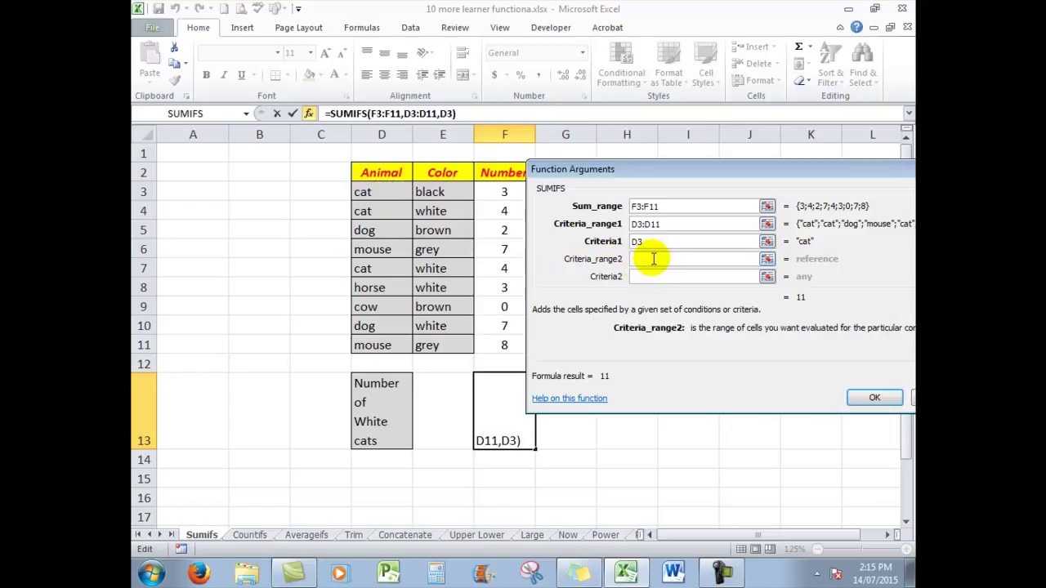
left_click_drag(442, 192, 439, 345)
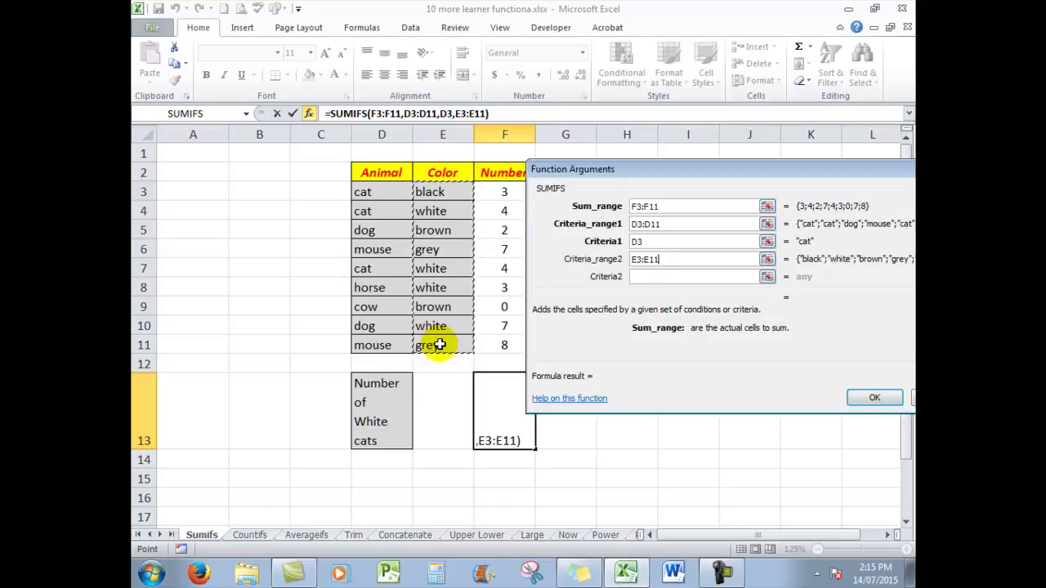
left_click(659, 277)
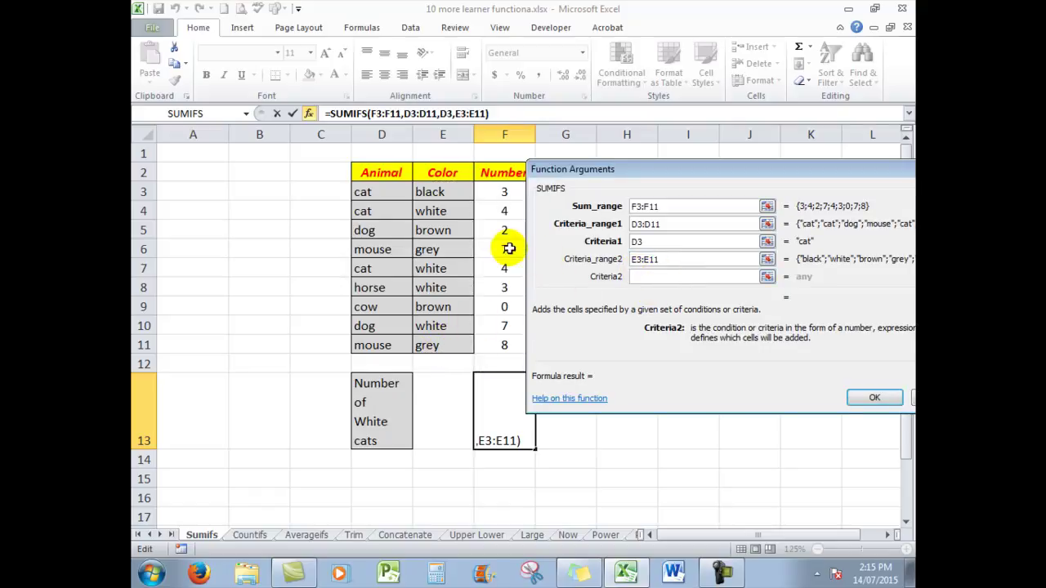
left_click(431, 212)
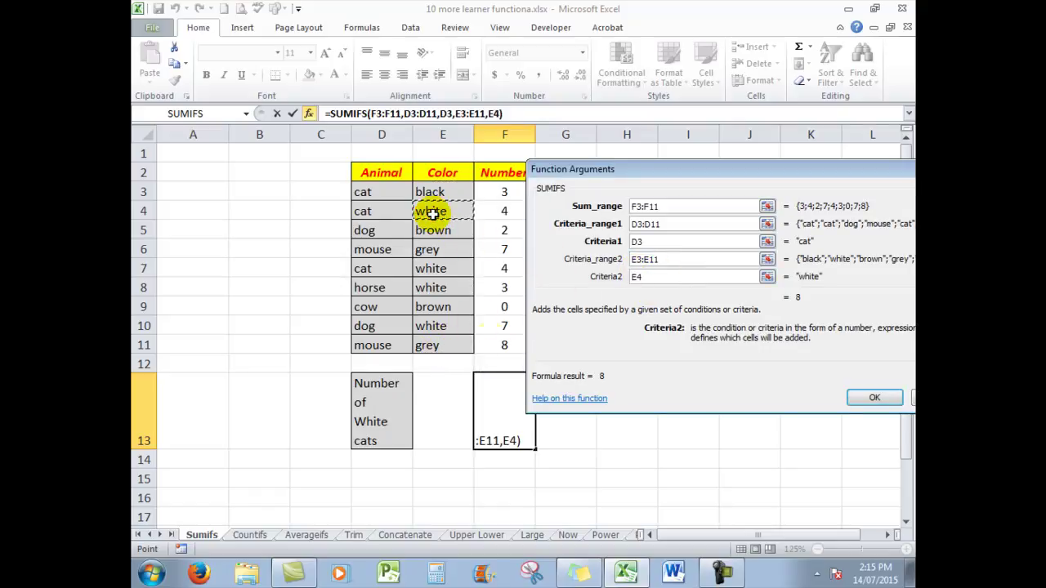
left_click(871, 408)
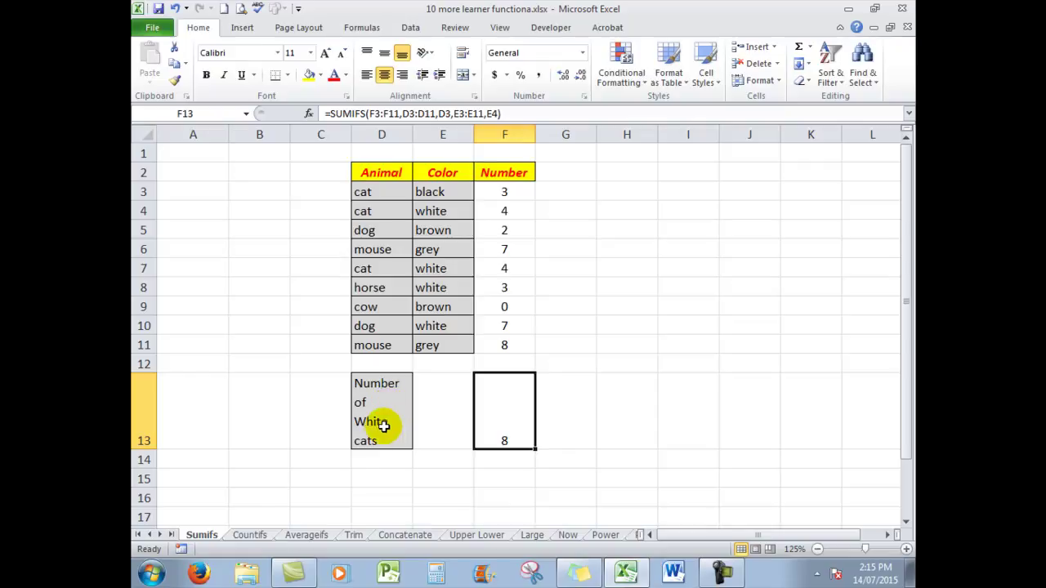
On the Countifs sheet, insert the COUNTIFS function into cell F13
left_click(250, 535)
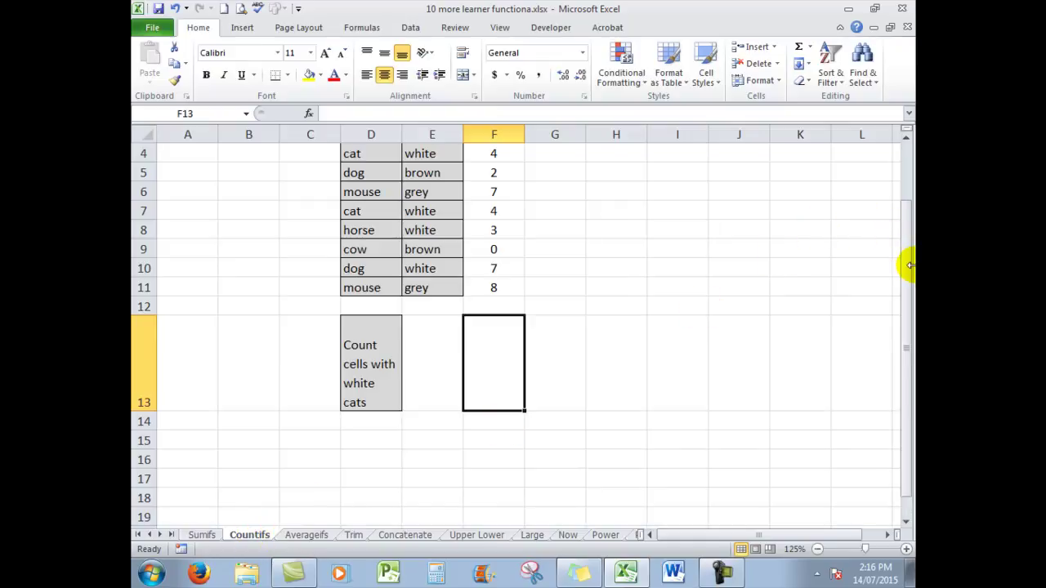
left_click_drag(903, 282, 909, 229)
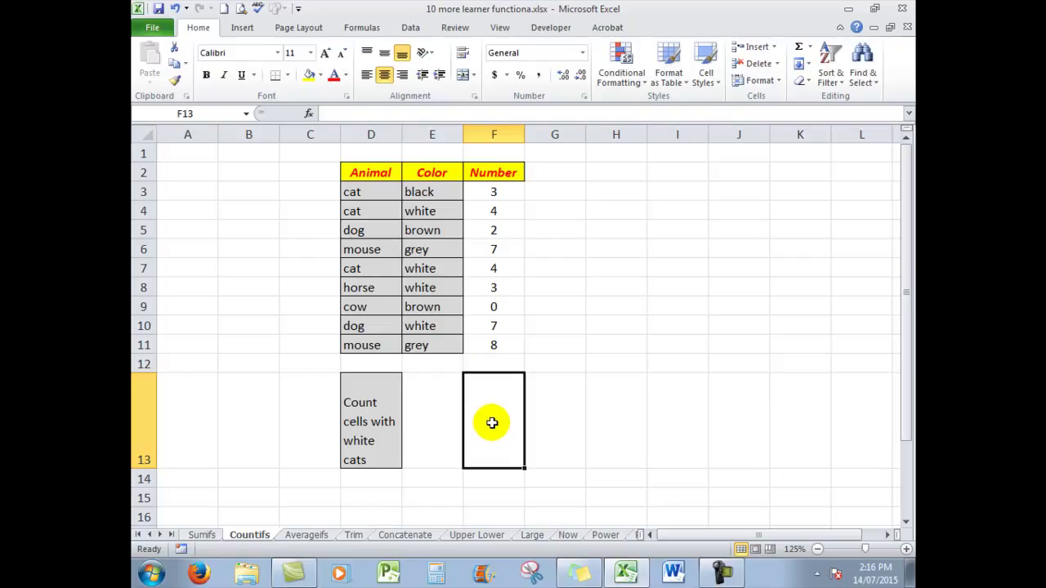
left_click(309, 113)
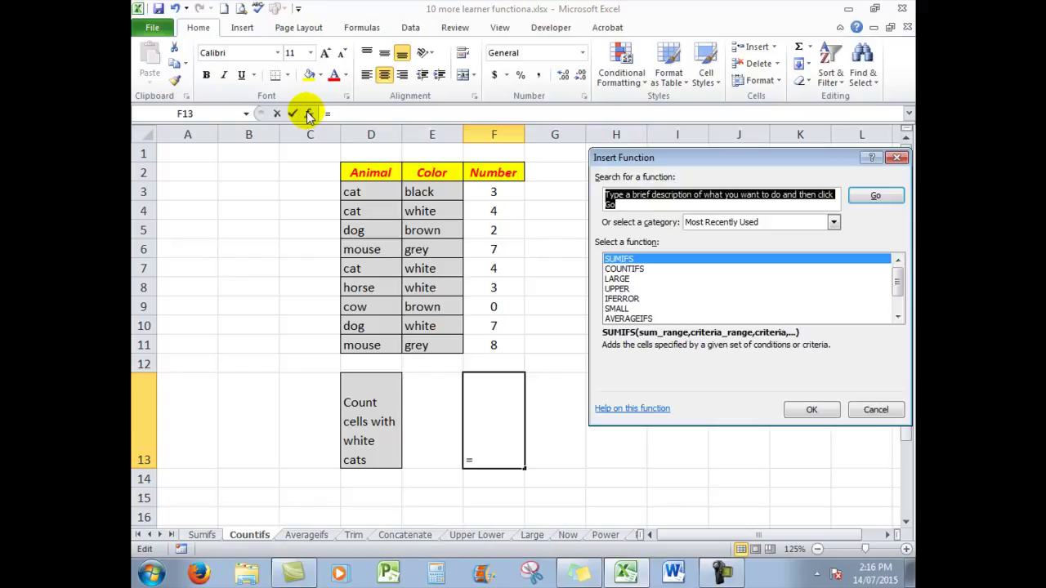
left_click(631, 270)
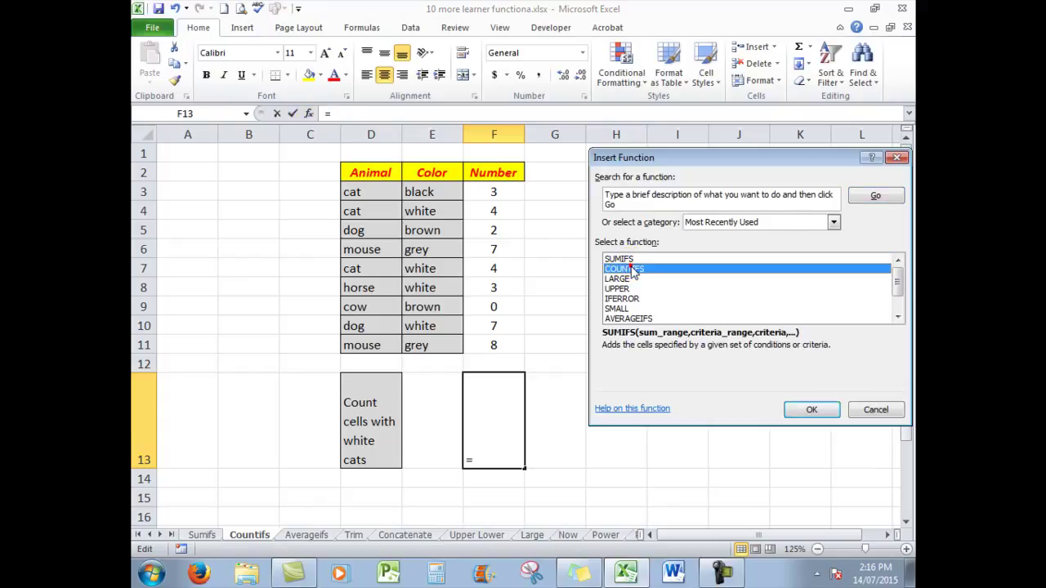
left_click(811, 411)
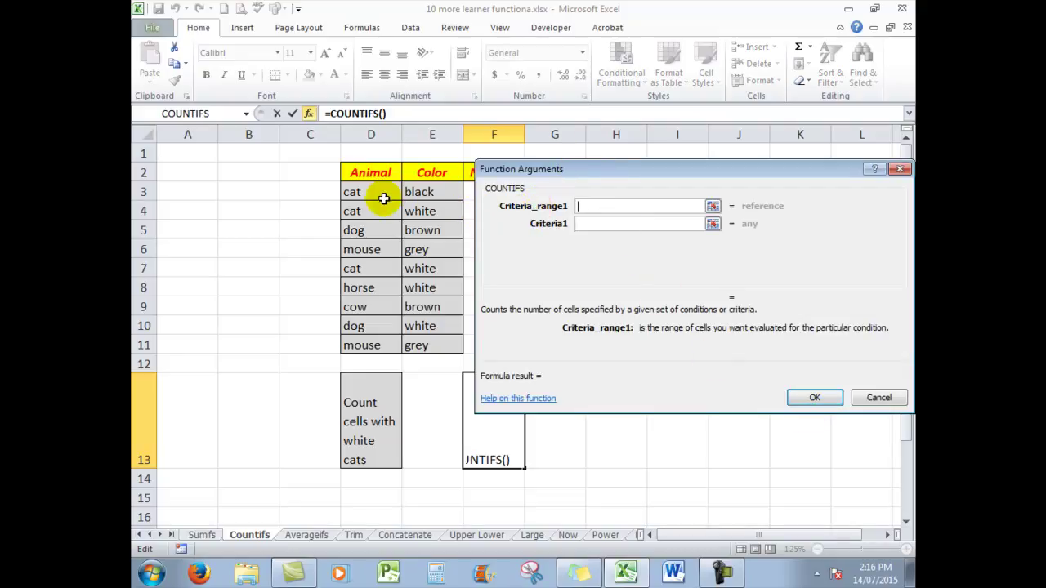
Set the first COUNTIFS condition to range D3:D11 with criterion D3 (cat)
left_click_drag(354, 191, 360, 350)
left_click(584, 223)
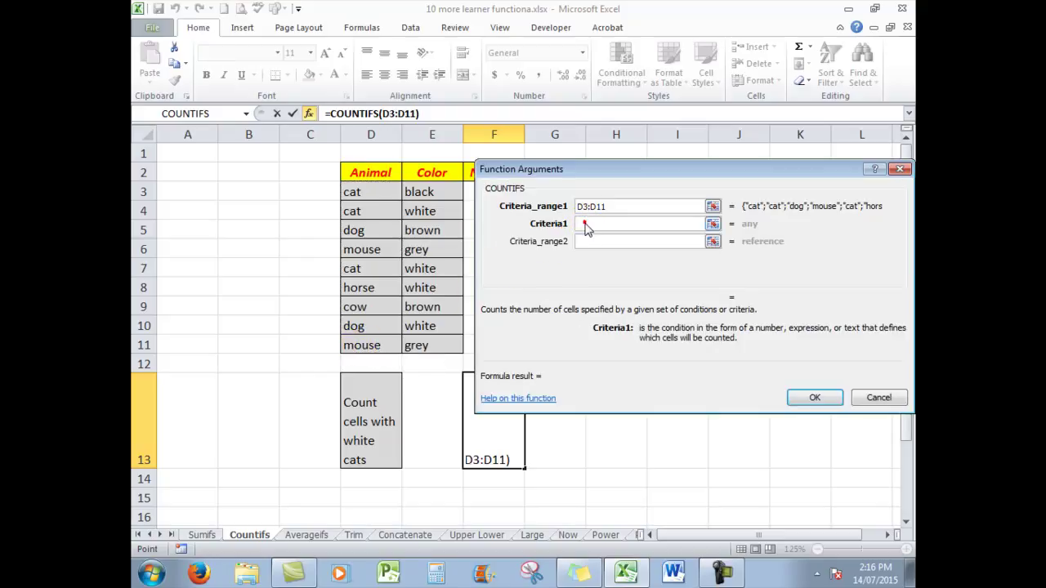
left_click(356, 193)
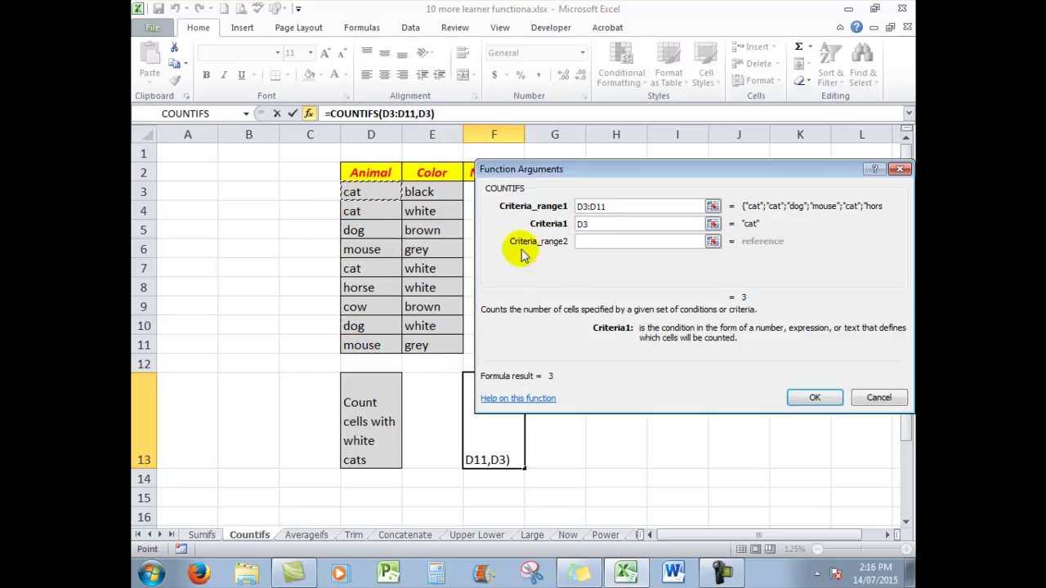
Add the second COUNTIFS condition with range E3:E11 and criterion E4 (white), and complete the formula
left_click(598, 241)
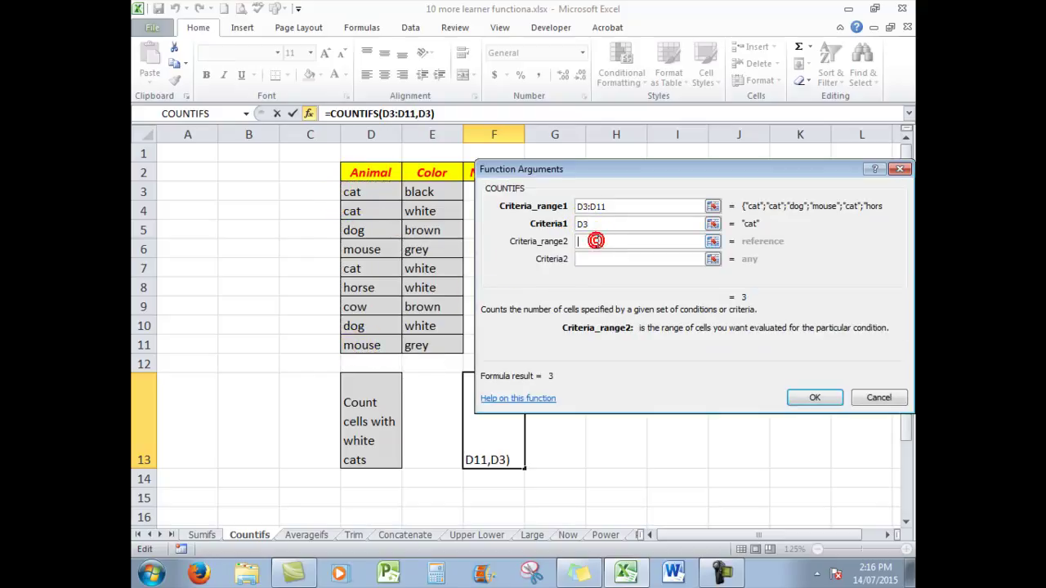
left_click(423, 192)
left_click_drag(423, 192, 422, 345)
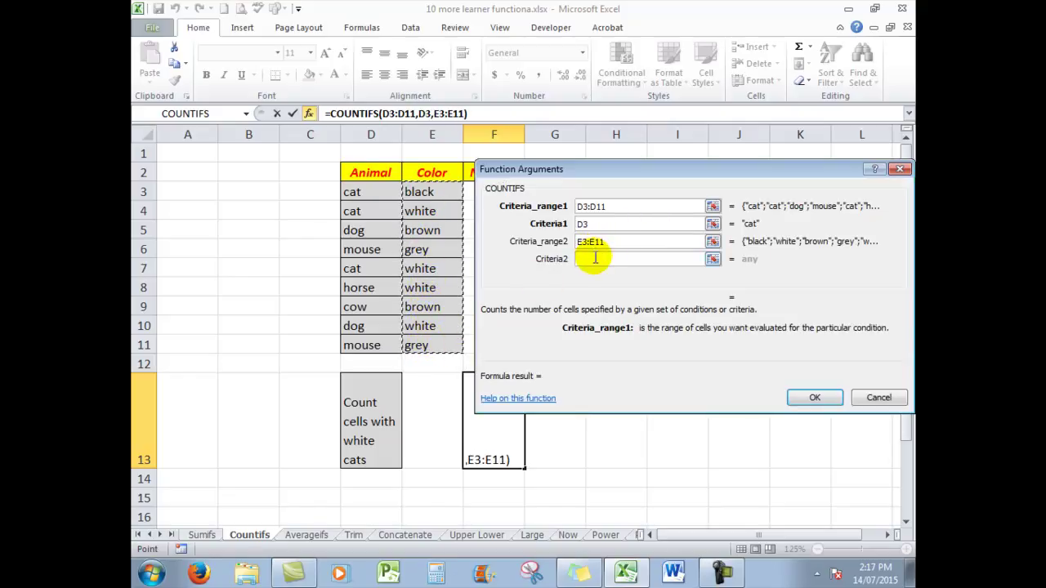
left_click(593, 259)
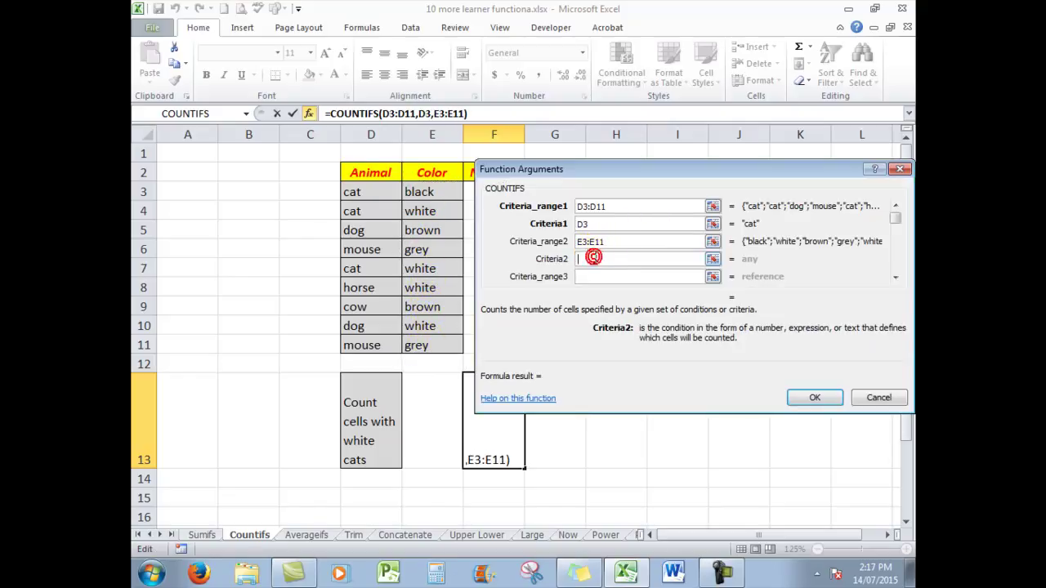
left_click(415, 211)
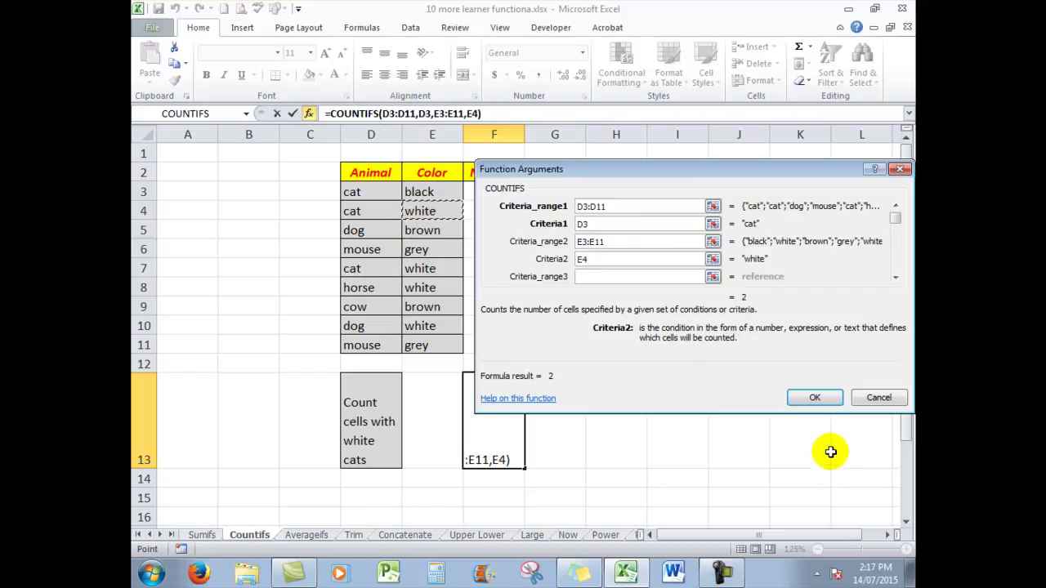
left_click(812, 398)
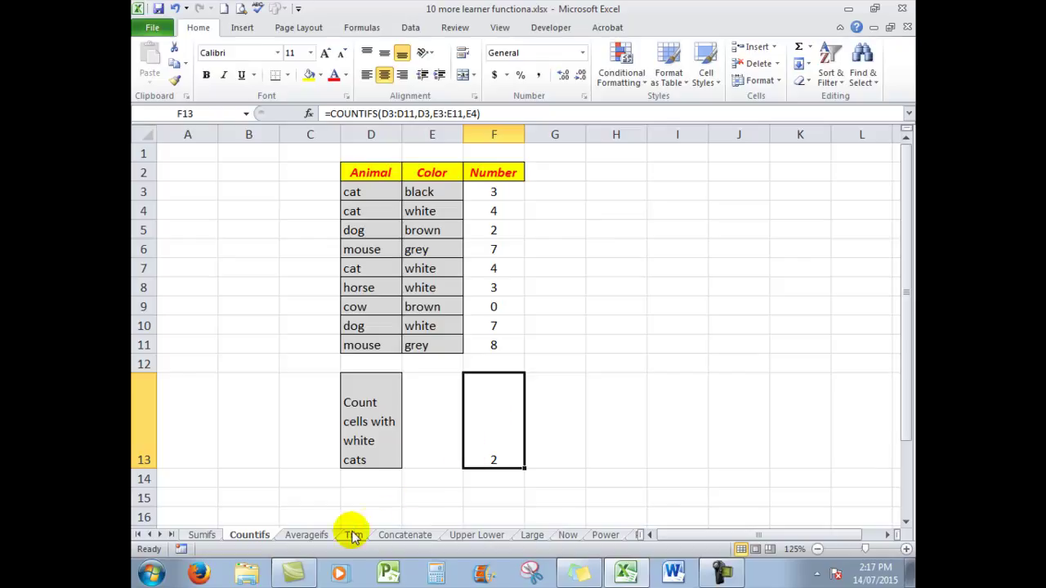
On the Averageifs sheet, clear the existing formula from cell F13
left_click(309, 536)
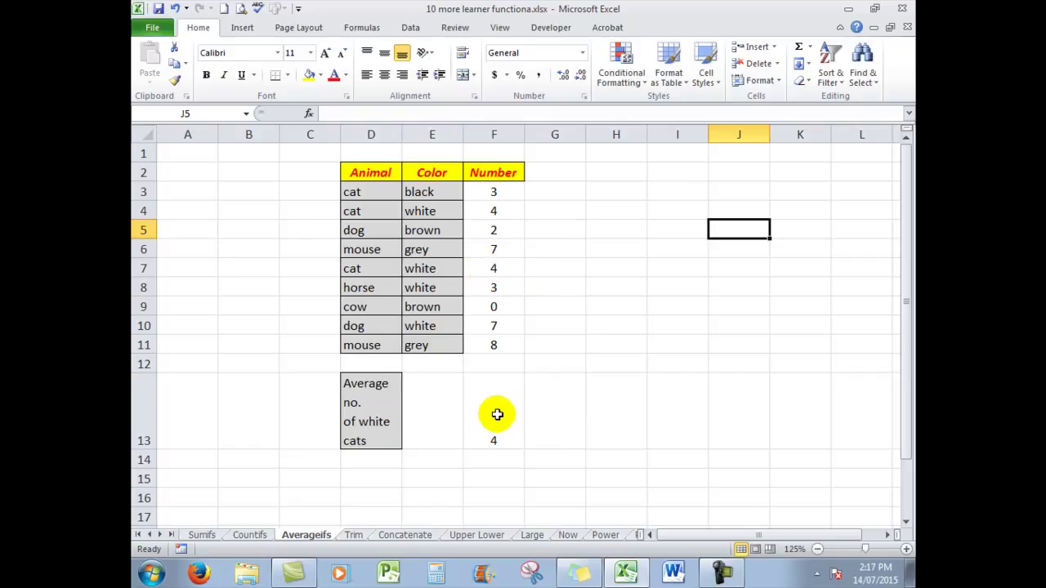
left_click(496, 415)
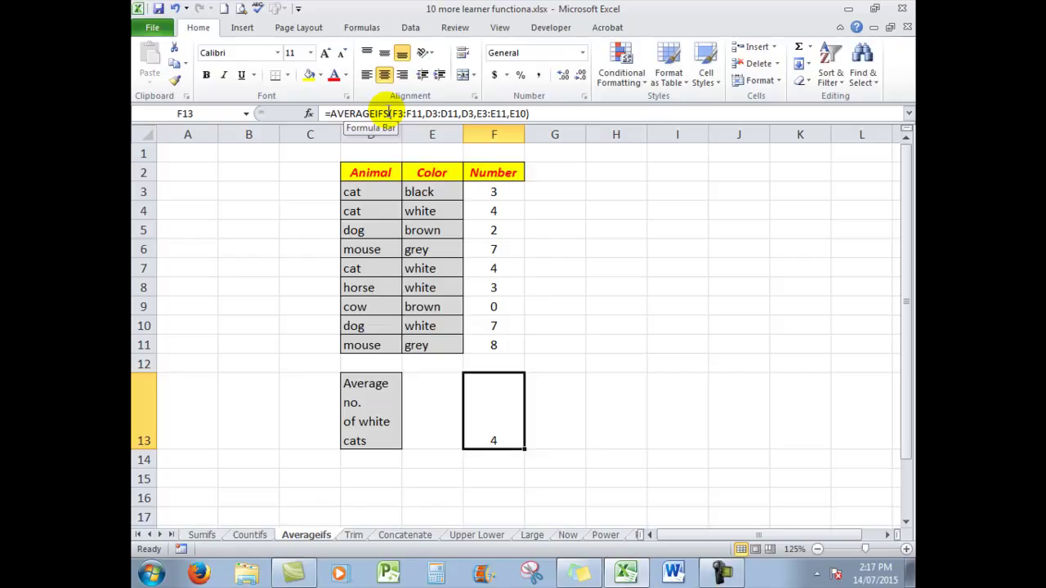
key("Delete")
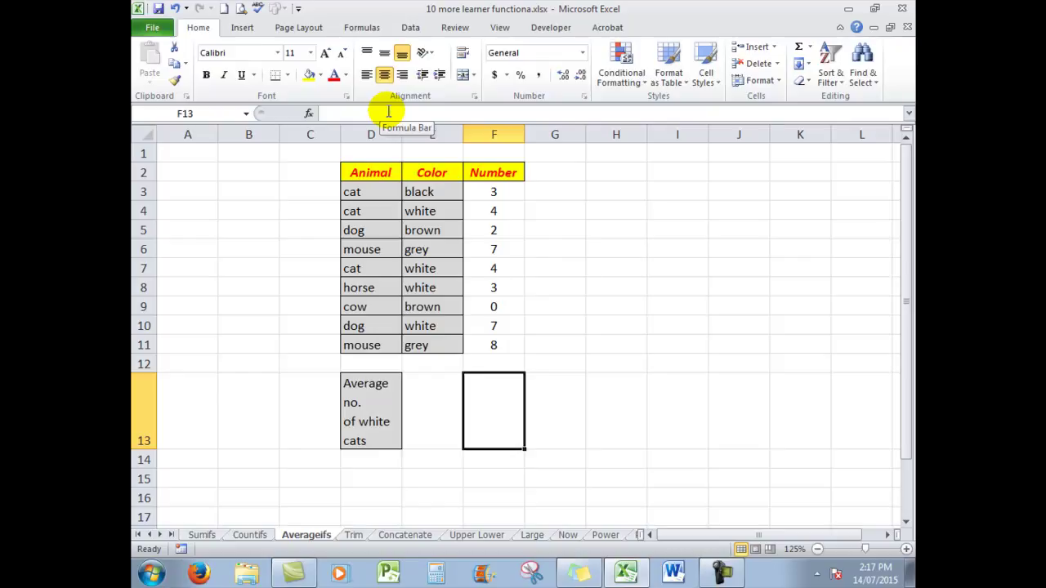
Insert the AVERAGEIFS function from the Statistical category into cell F13
left_click(310, 113)
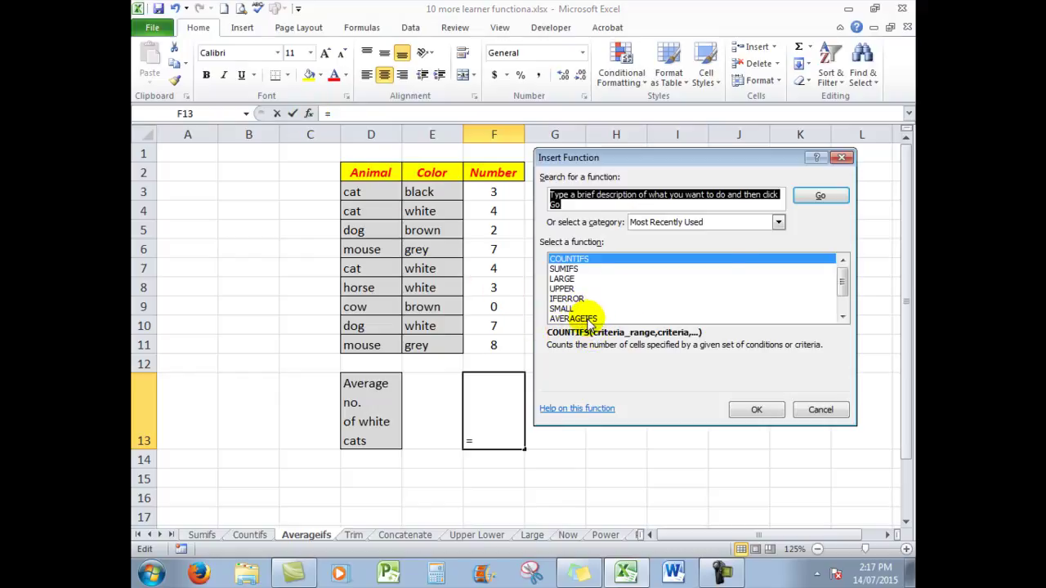
left_click(778, 222)
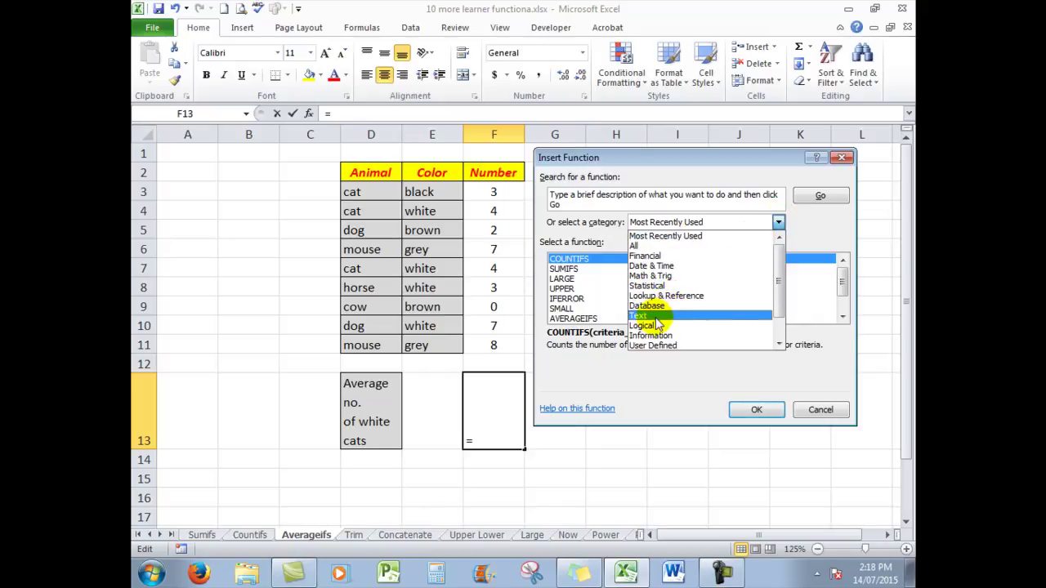
left_click(647, 285)
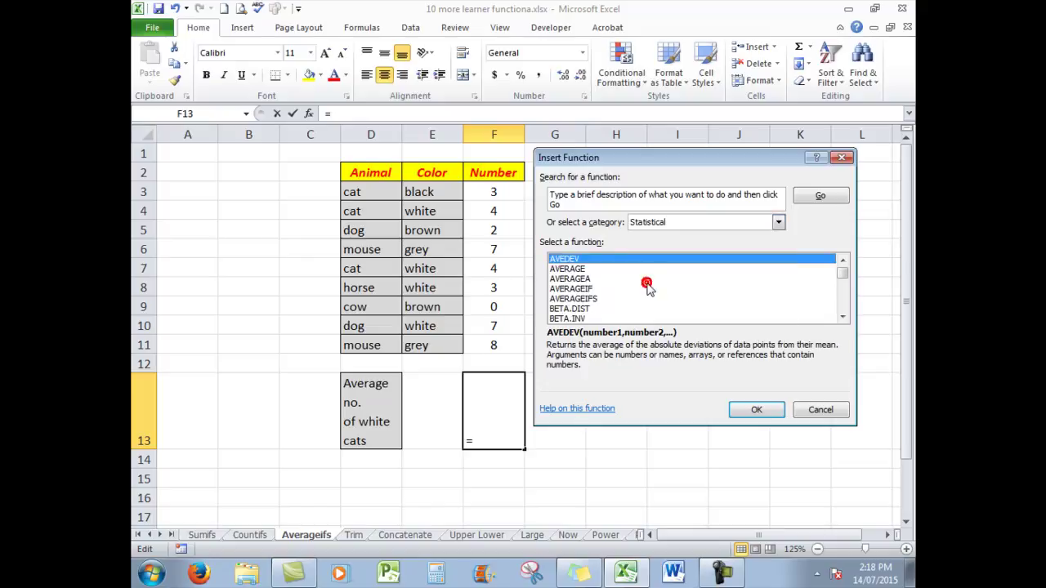
left_click(575, 300)
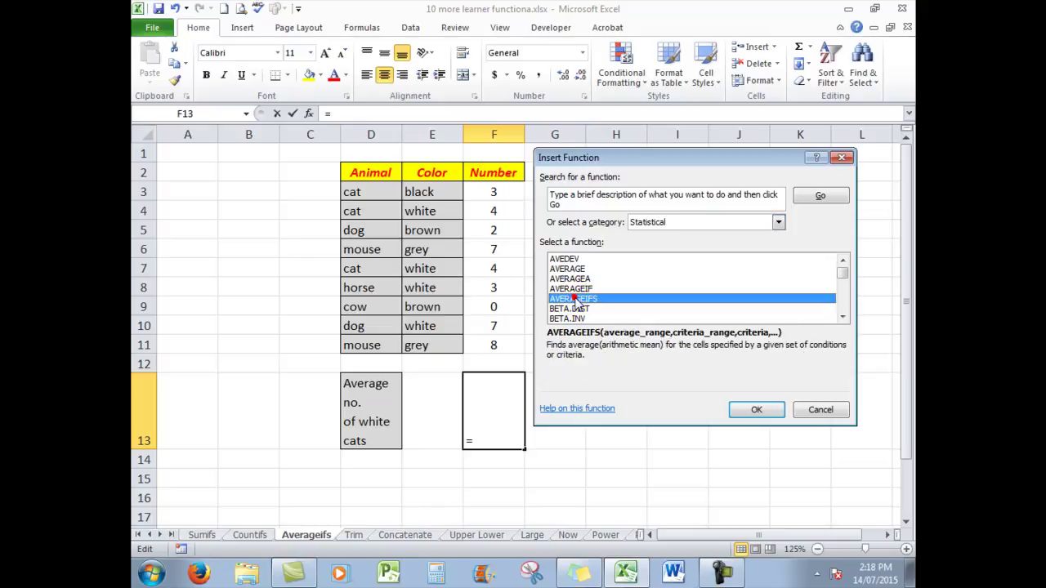
left_click(740, 411)
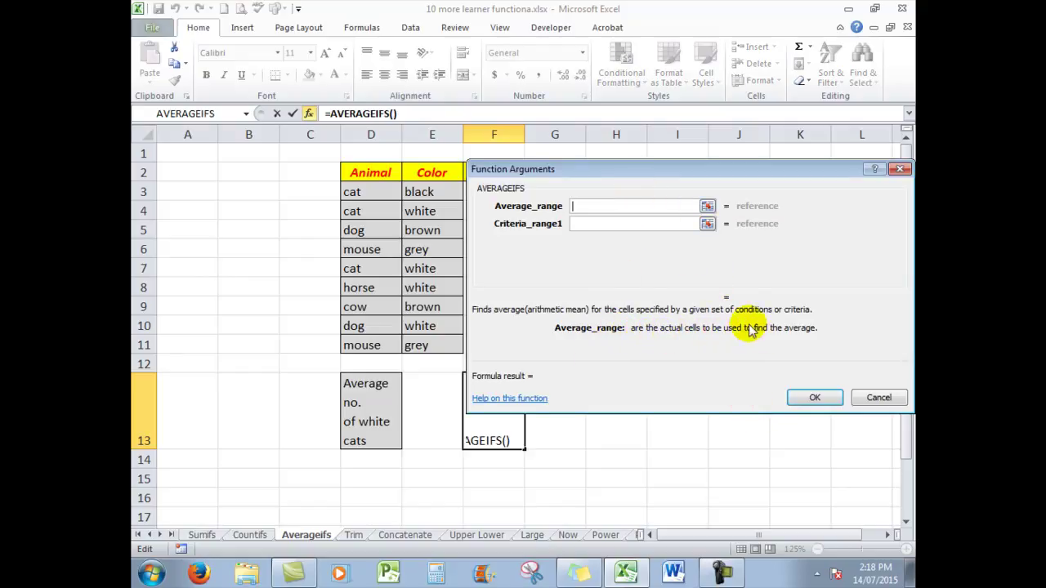
Set the average range to F3:F11 and the first AVERAGEIFS condition to range D3:D11 with criterion D4 (cat)
left_click_drag(618, 170, 679, 170)
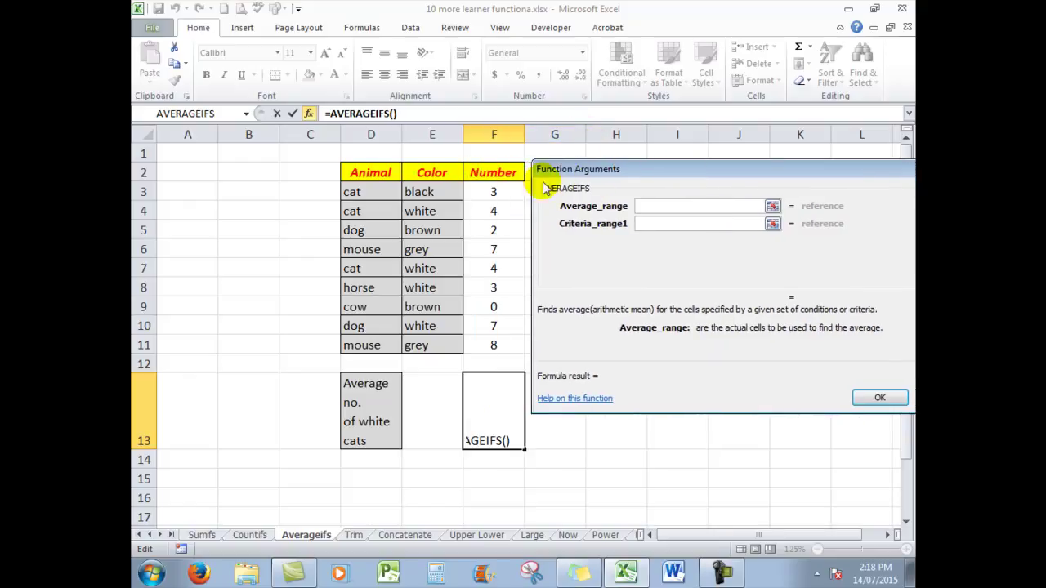
left_click_drag(494, 189, 496, 346)
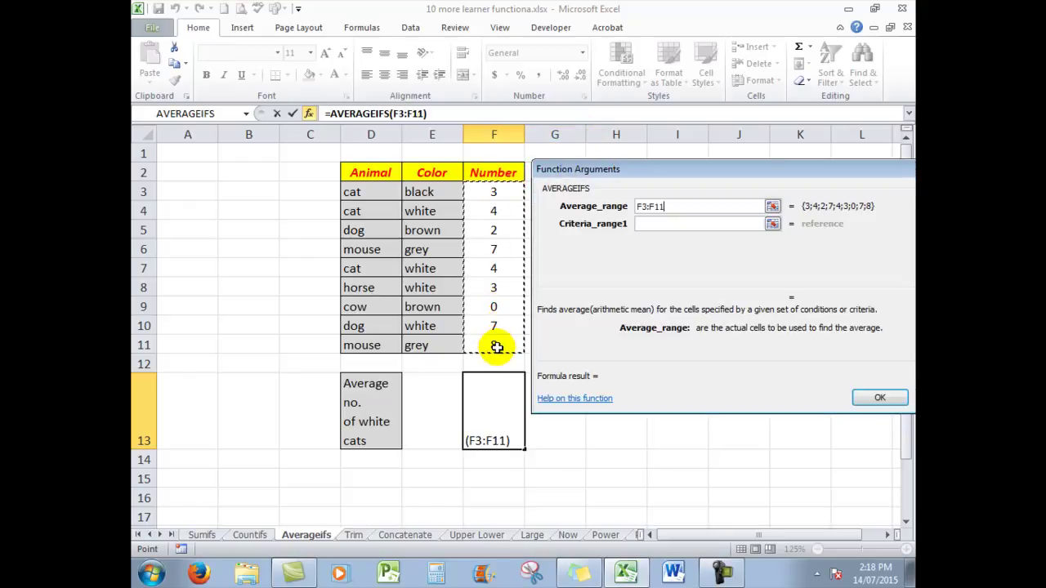
left_click(653, 227)
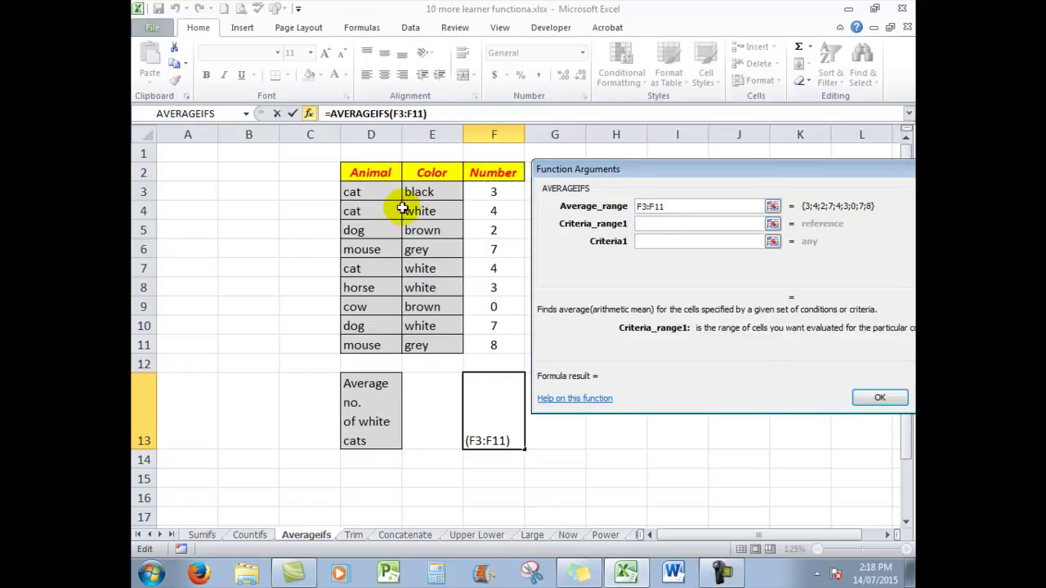
left_click_drag(351, 193, 357, 340)
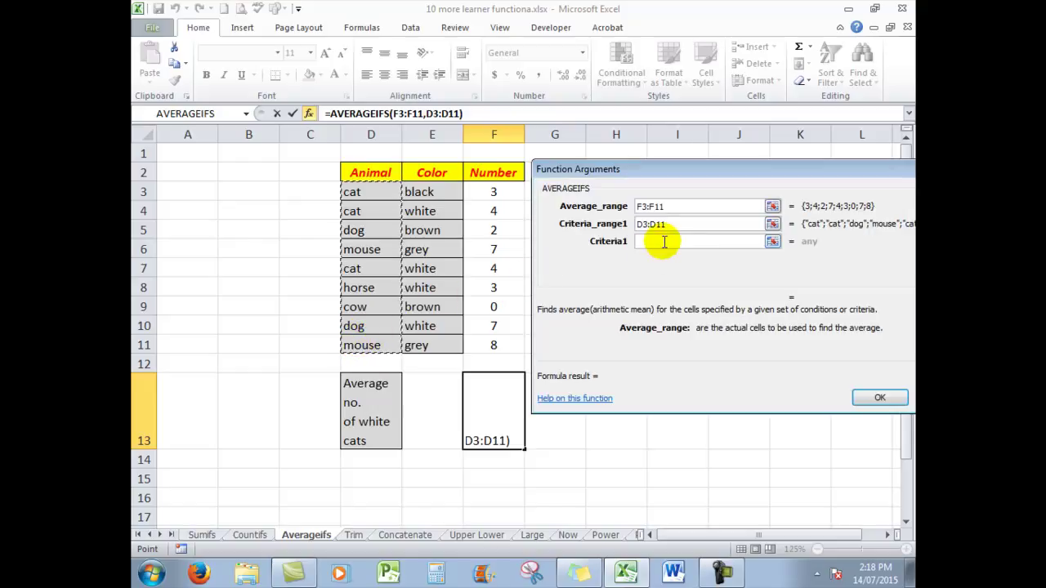
left_click(664, 241)
left_click(352, 215)
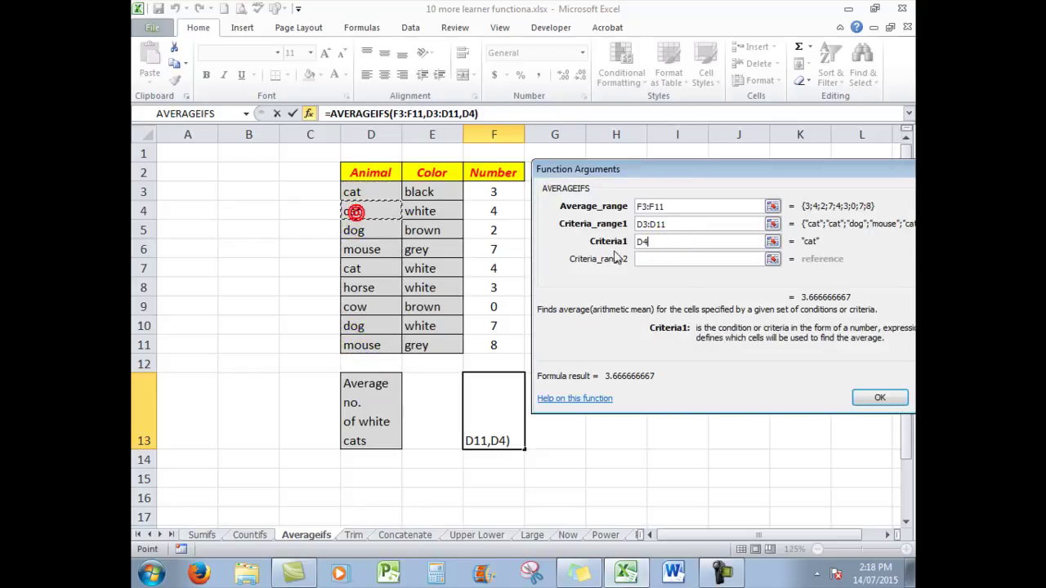
Add the second AVERAGEIFS condition with range E3:E11 and criterion E4 (white), and complete the formula
left_click(683, 260)
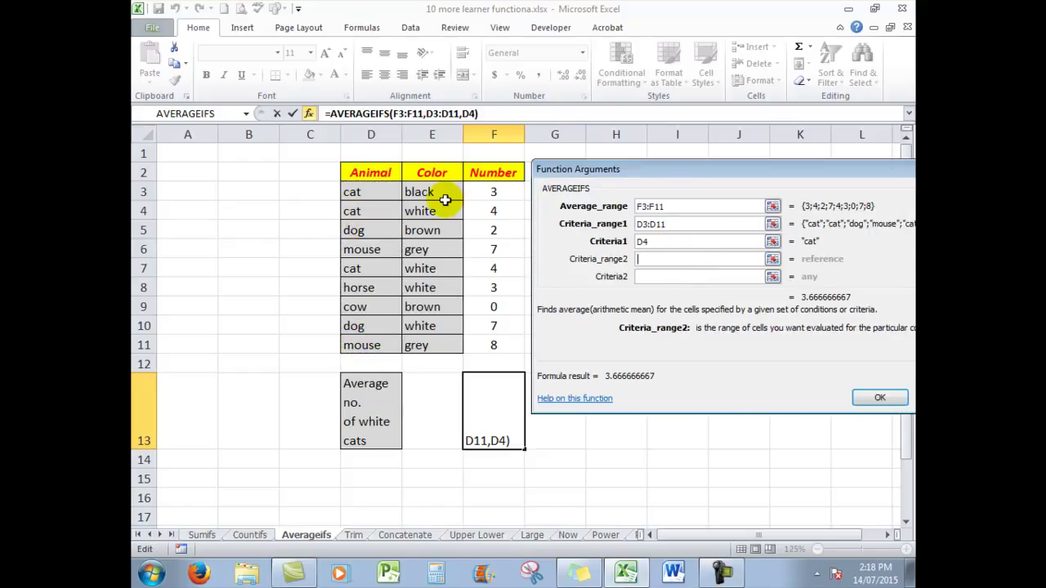
left_click_drag(426, 192, 427, 345)
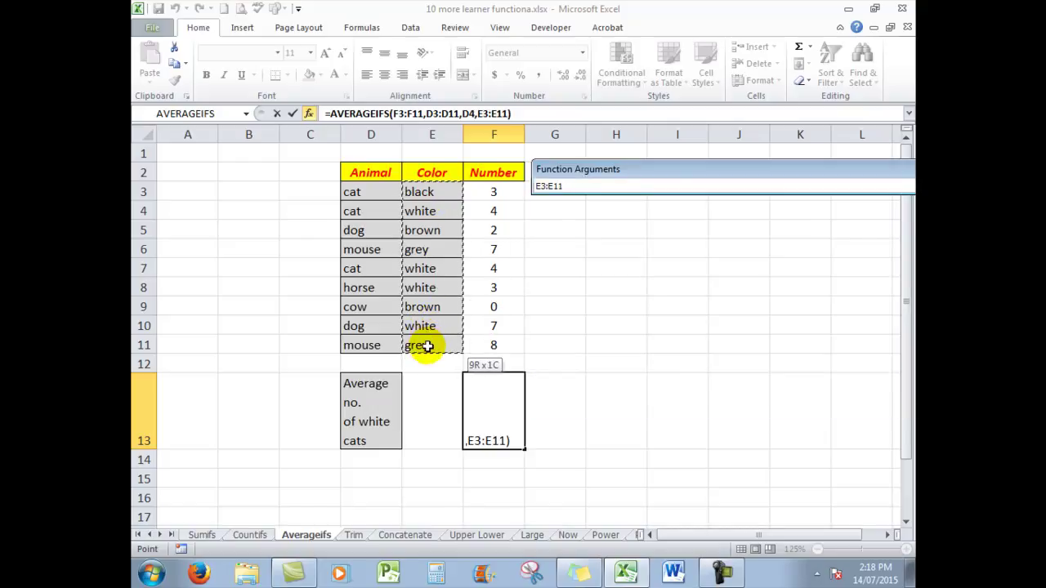
left_click(649, 276)
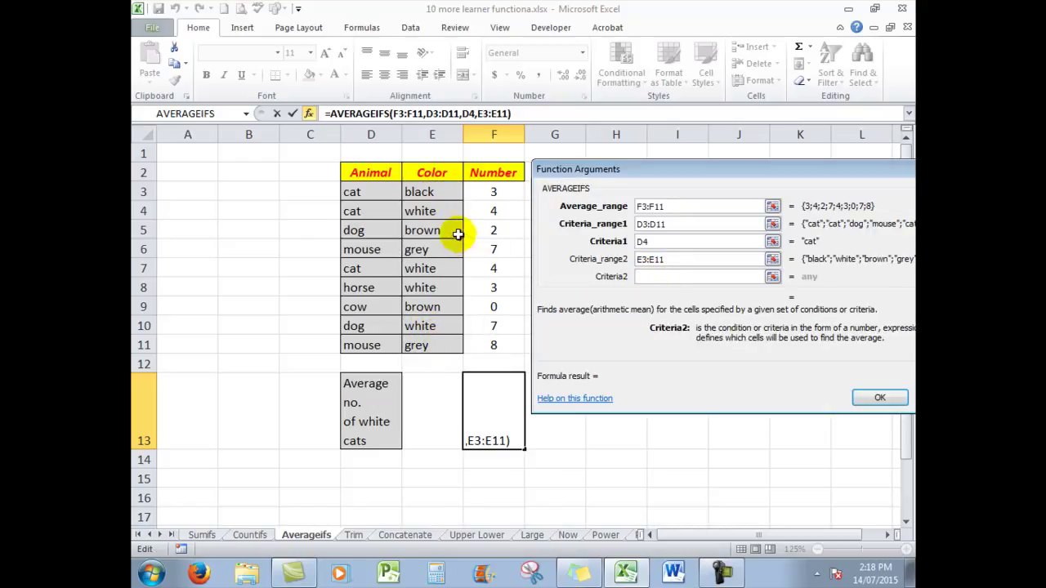
left_click(414, 211)
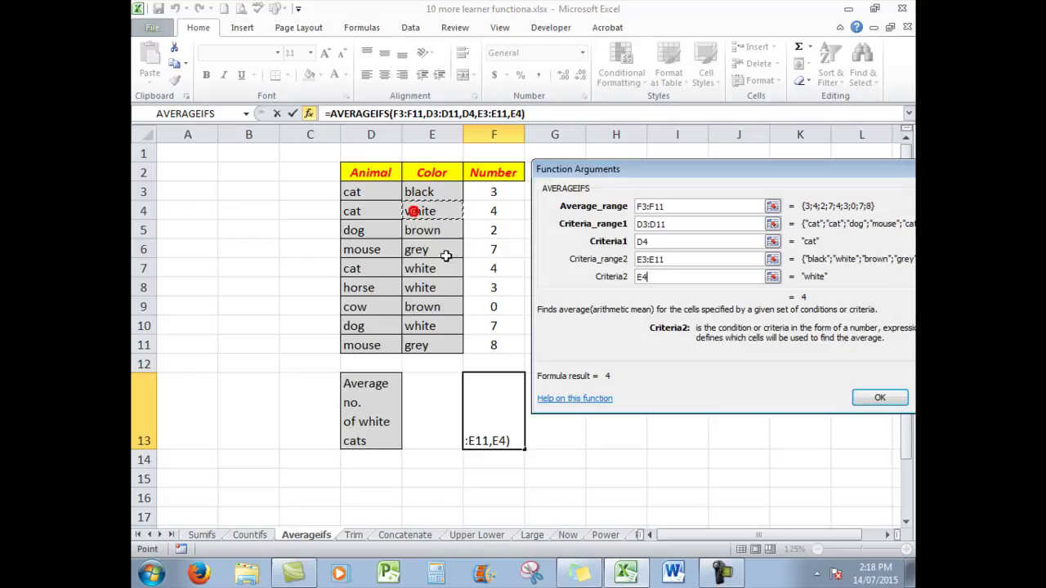
left_click(872, 397)
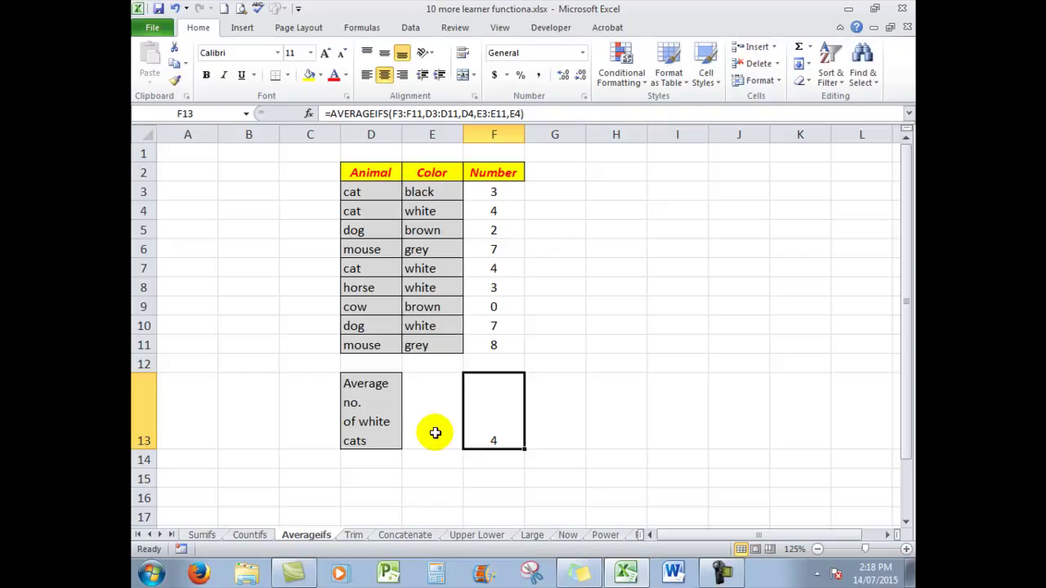
On the Trim sheet, clear the existing formulas from cells E4:E6 under Spaces Removed
left_click(353, 535)
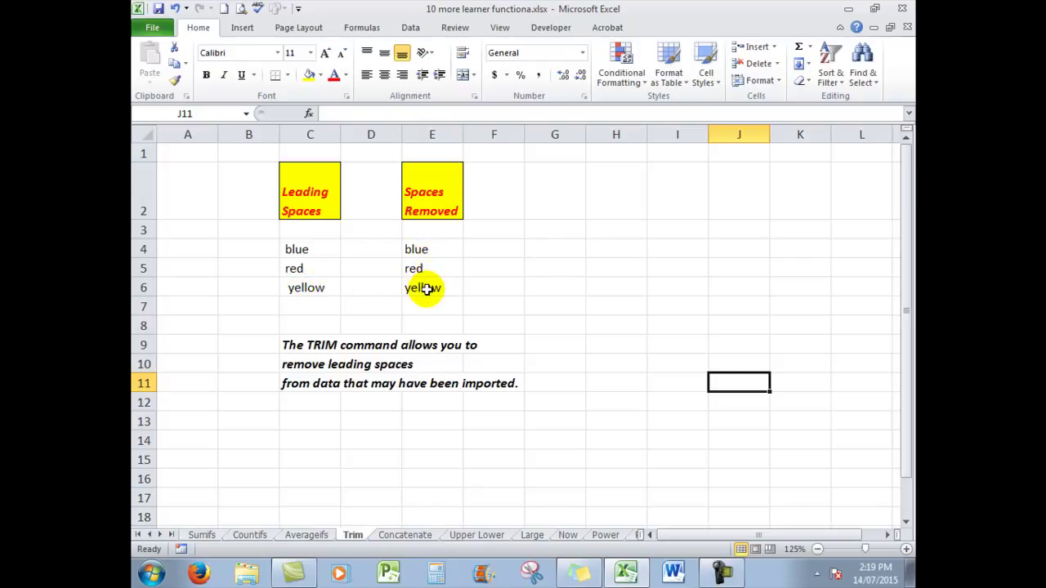
left_click_drag(430, 250, 430, 285)
key("Delete")
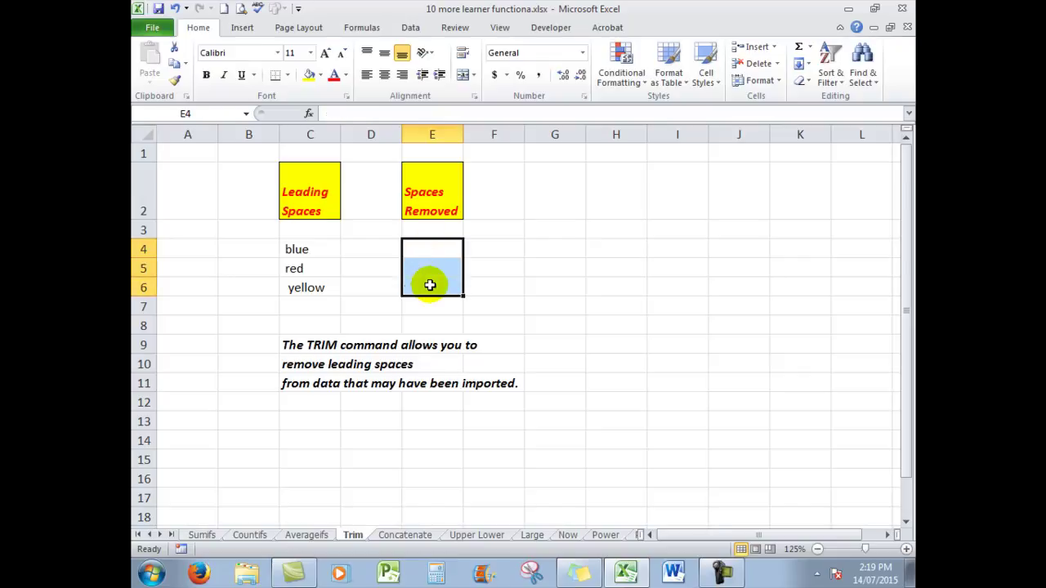
Enter the formula =TRIM(C4) in cell E4 to strip the leading spaces from the first entry
left_click(440, 247)
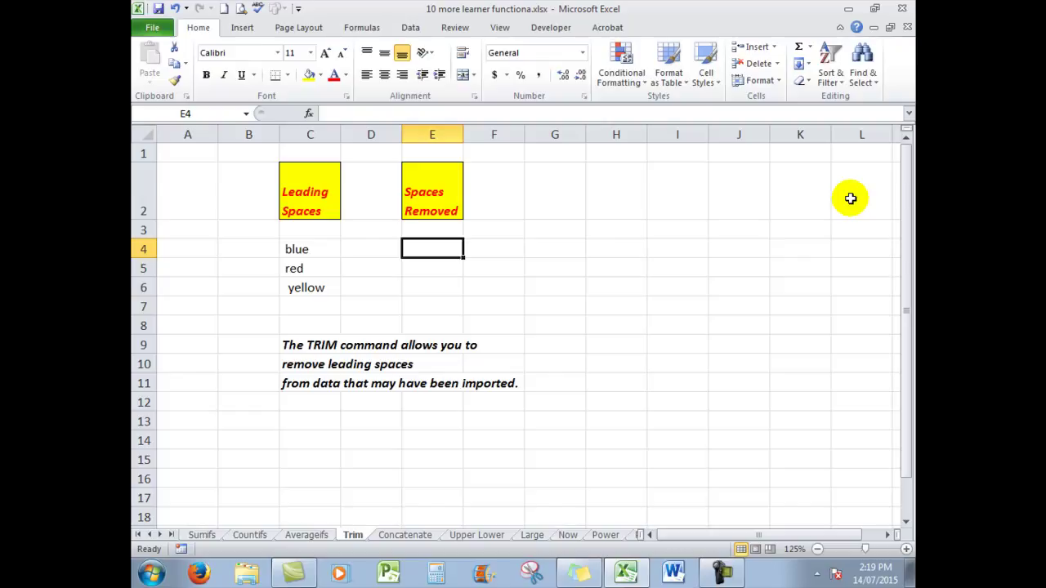
type("=tri")
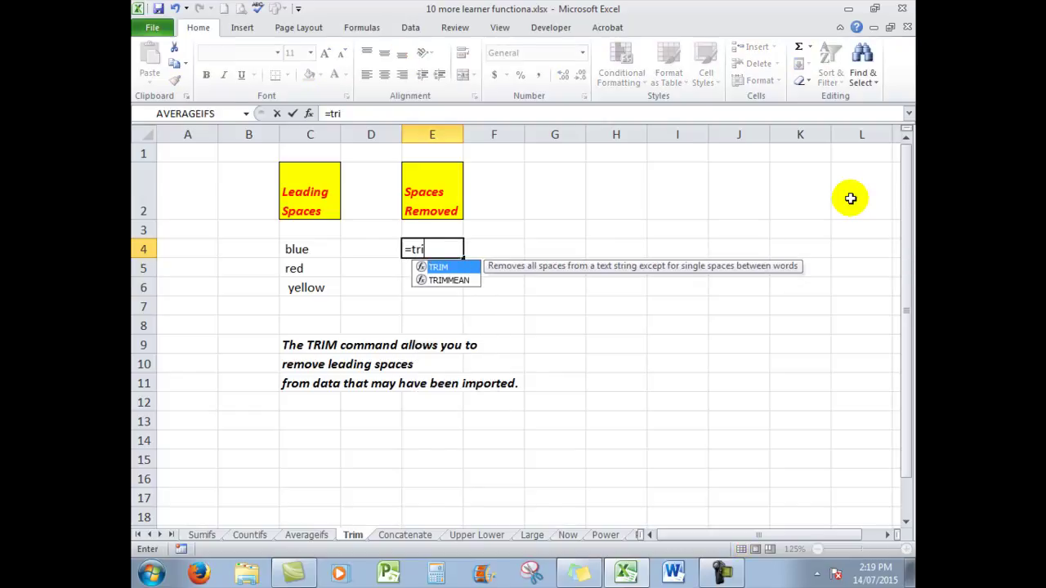
type("m(")
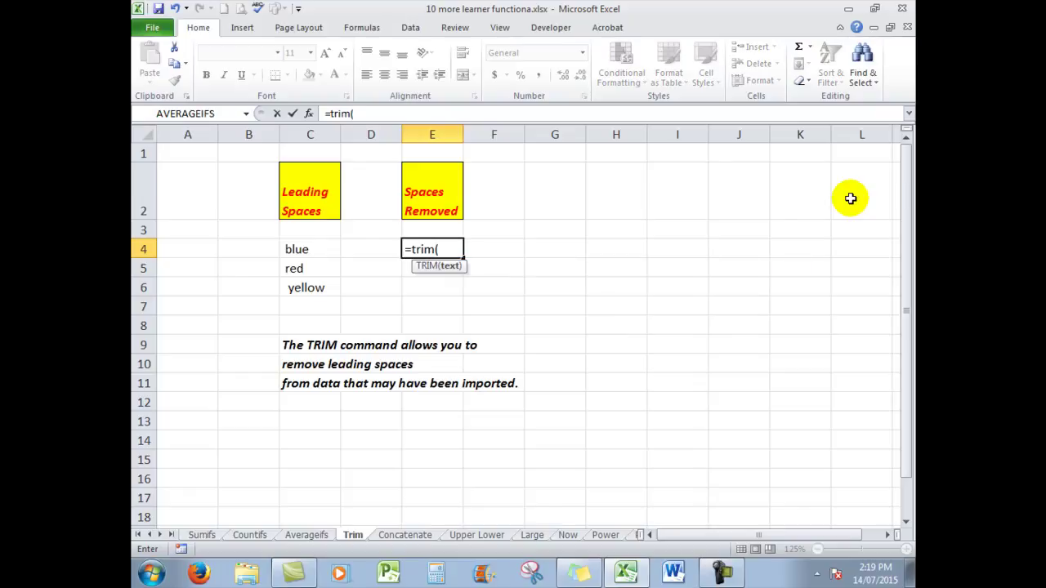
left_click(304, 250)
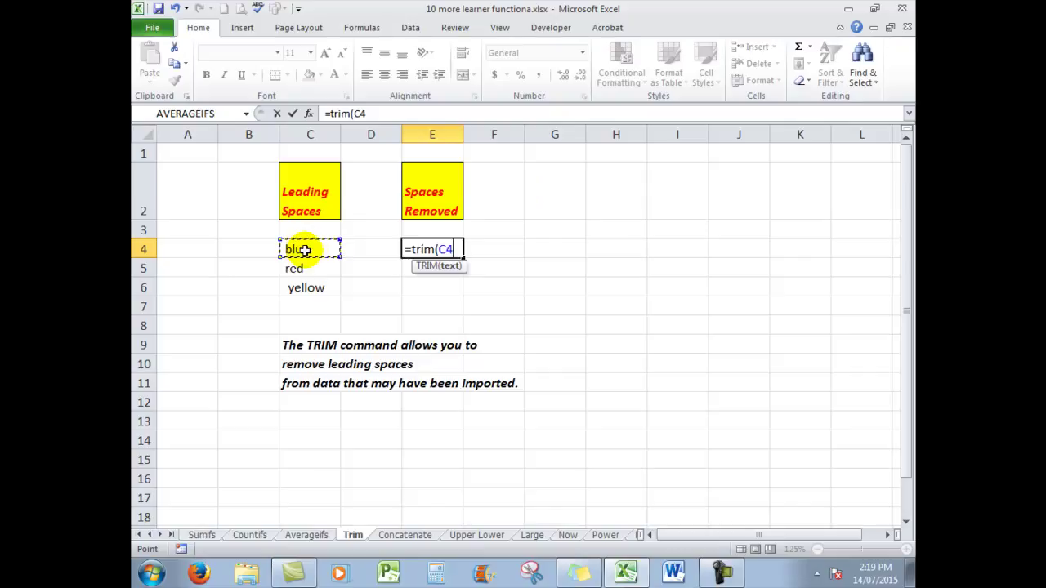
type(")")
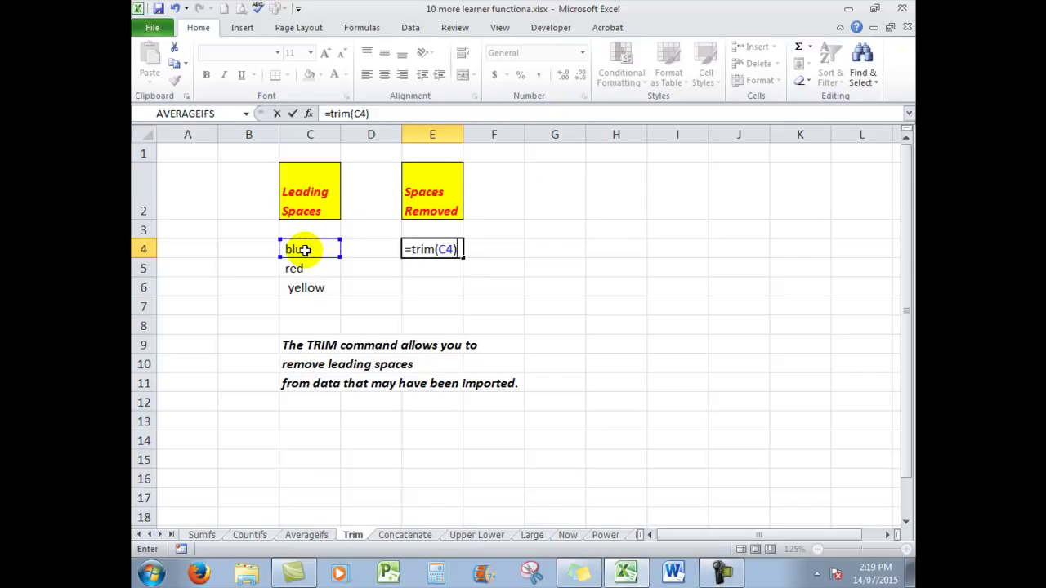
key("ctrl+Return")
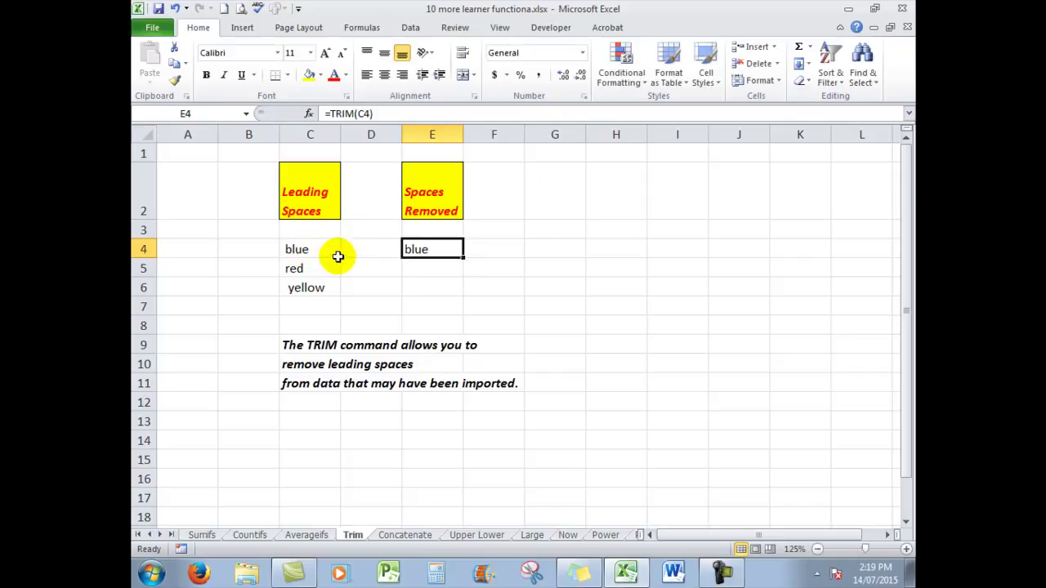
Fill the TRIM formula down to E6 and try to paste a regular copy of E4:E6 over C4:C6
left_click_drag(464, 258, 467, 292)
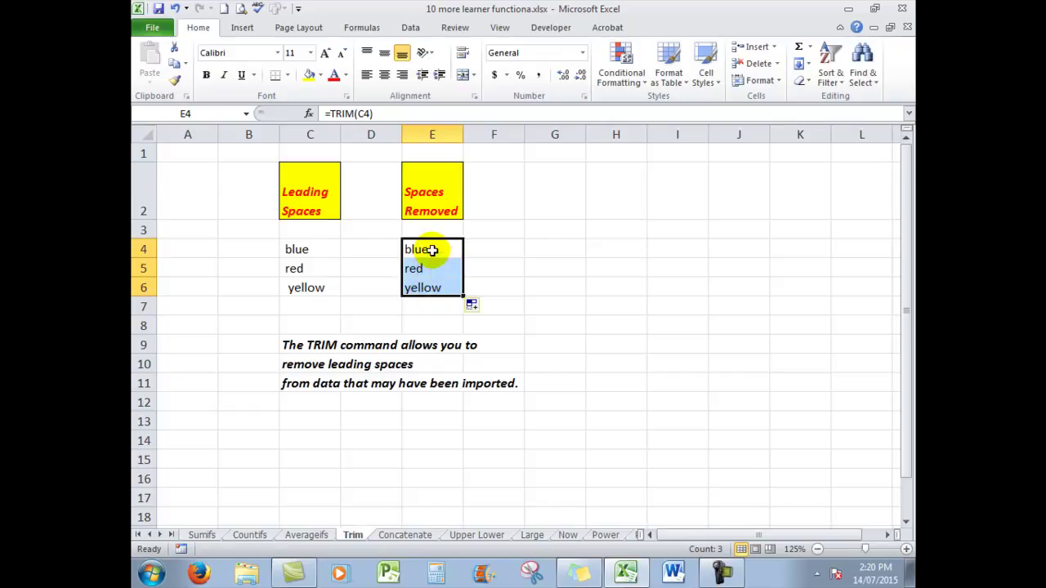
right_click(432, 248)
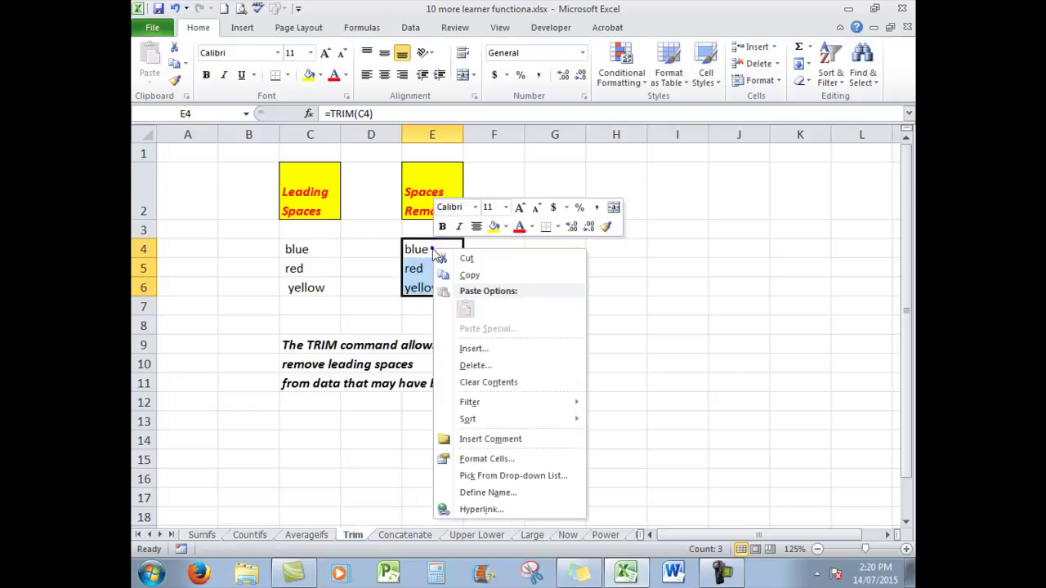
left_click(470, 276)
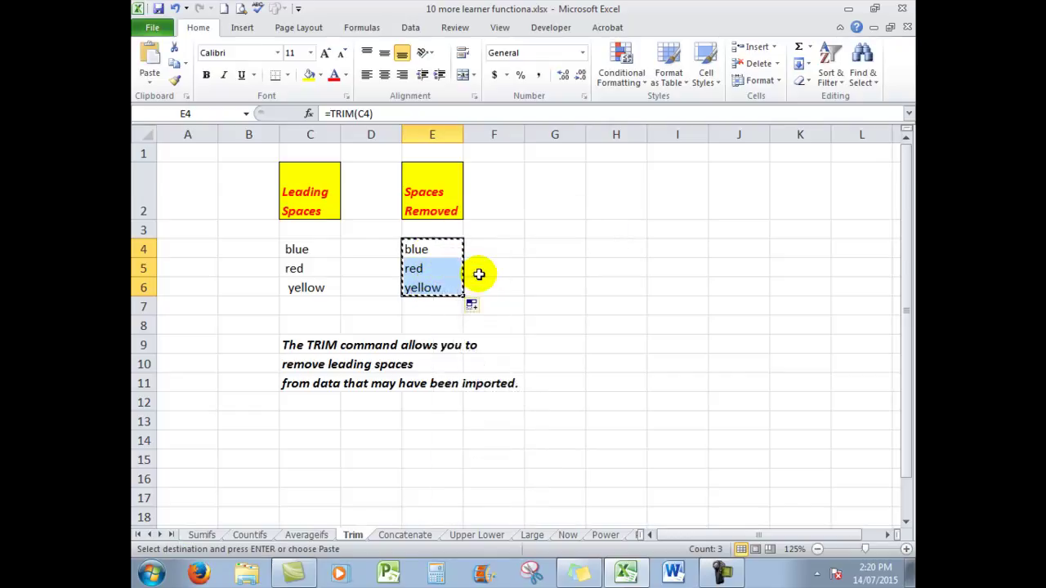
left_click(294, 249)
right_click(293, 249)
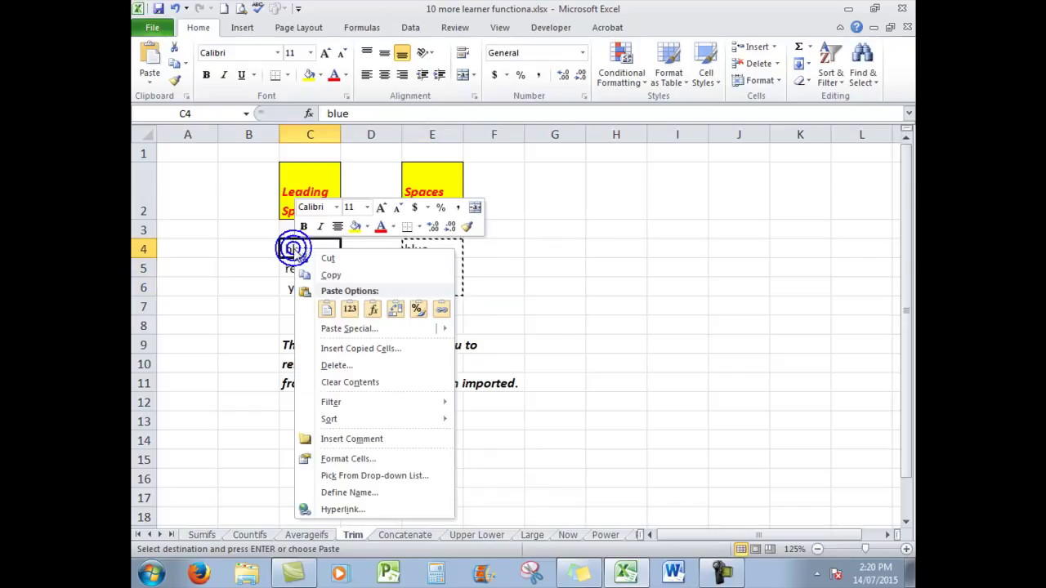
left_click(330, 309)
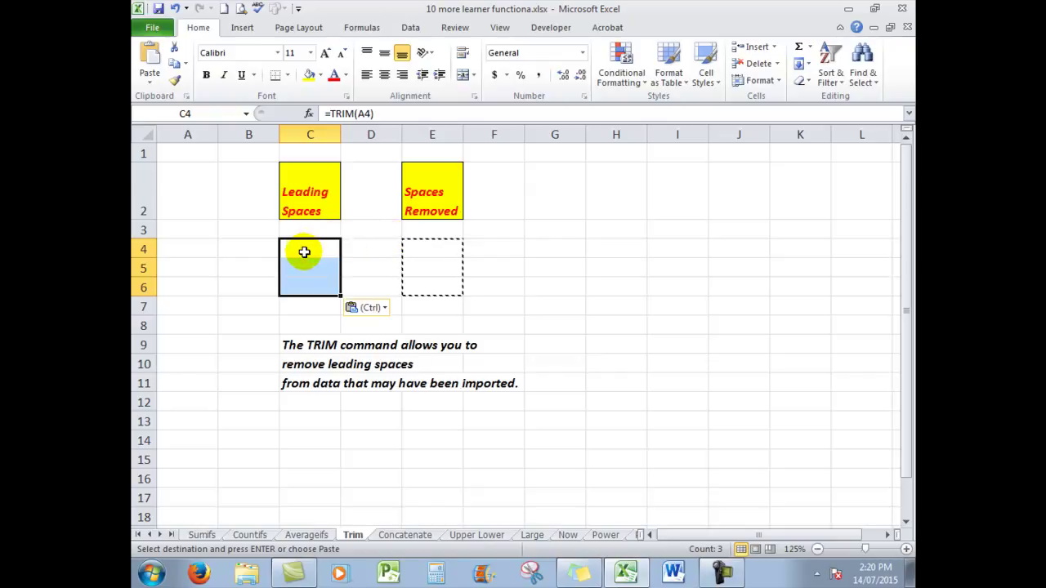
Undo the paste over C4:C6 and the TRIM formula fill, and cancel the copy selection
left_click(174, 8)
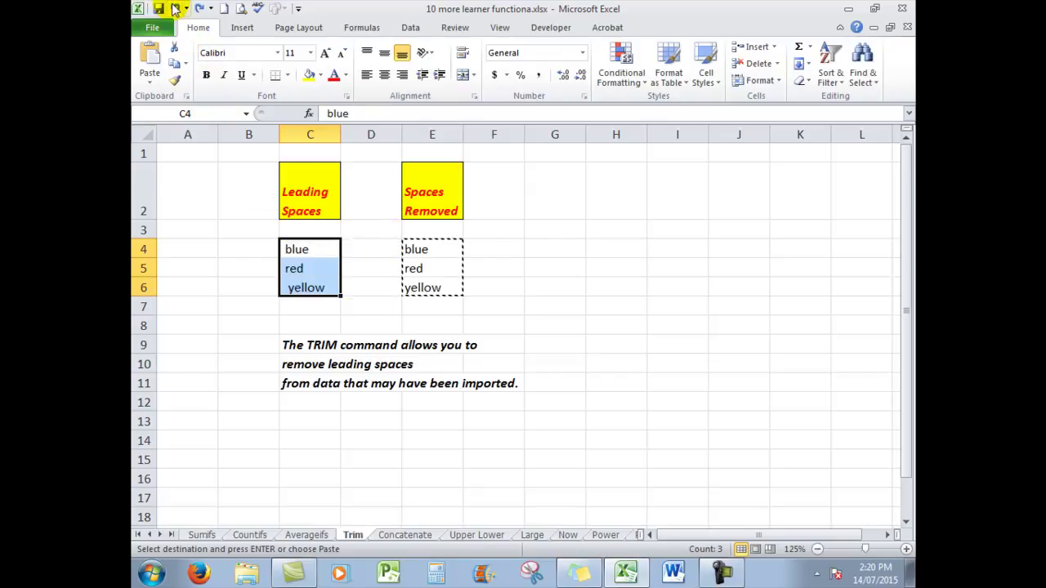
left_click(174, 8)
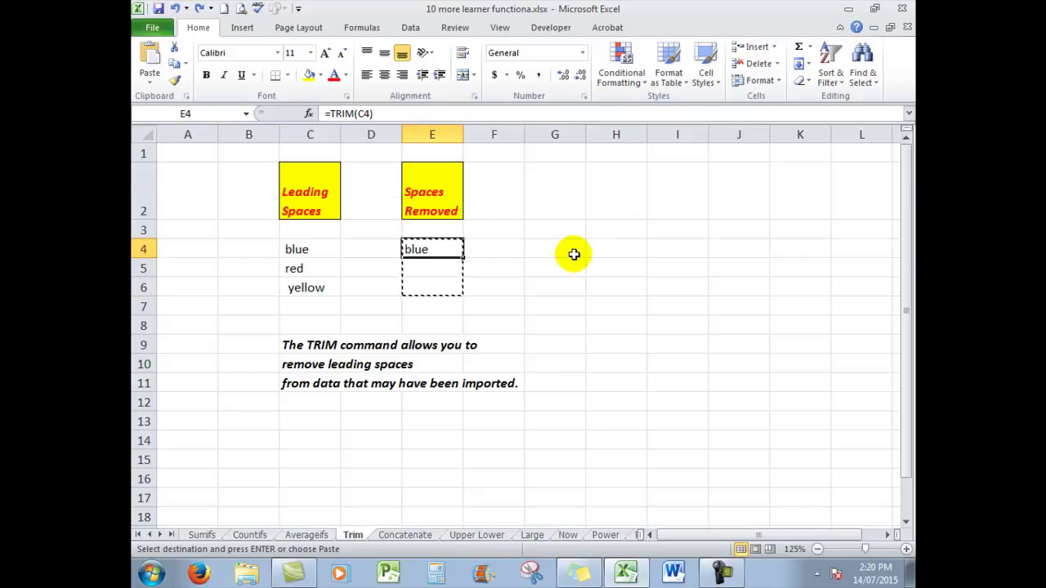
key("Escape")
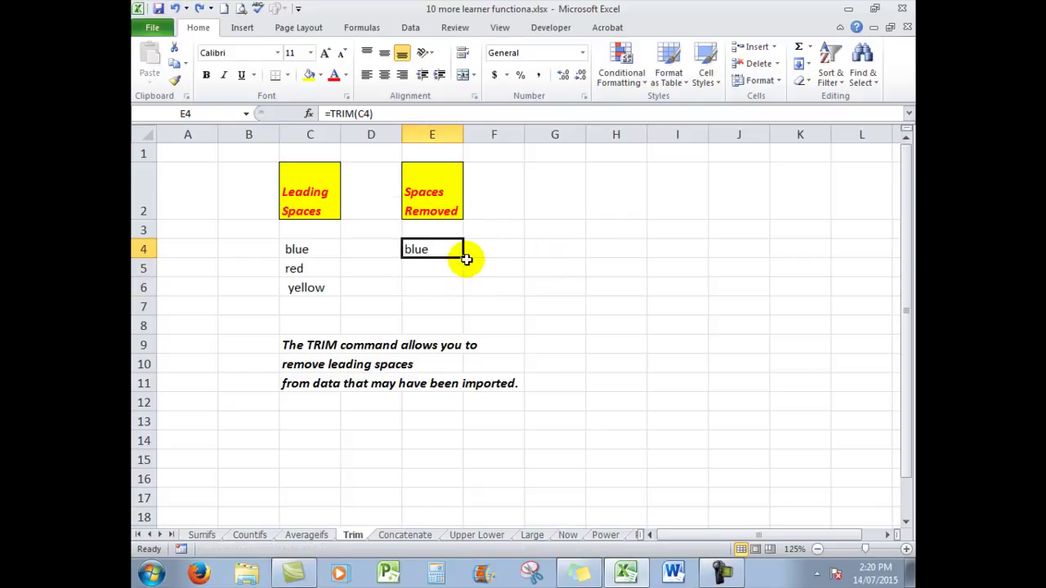
Fill the TRIM formula from E4 down to E6 and replace the formulas in E4:E6 with their values
left_click_drag(465, 256, 465, 291)
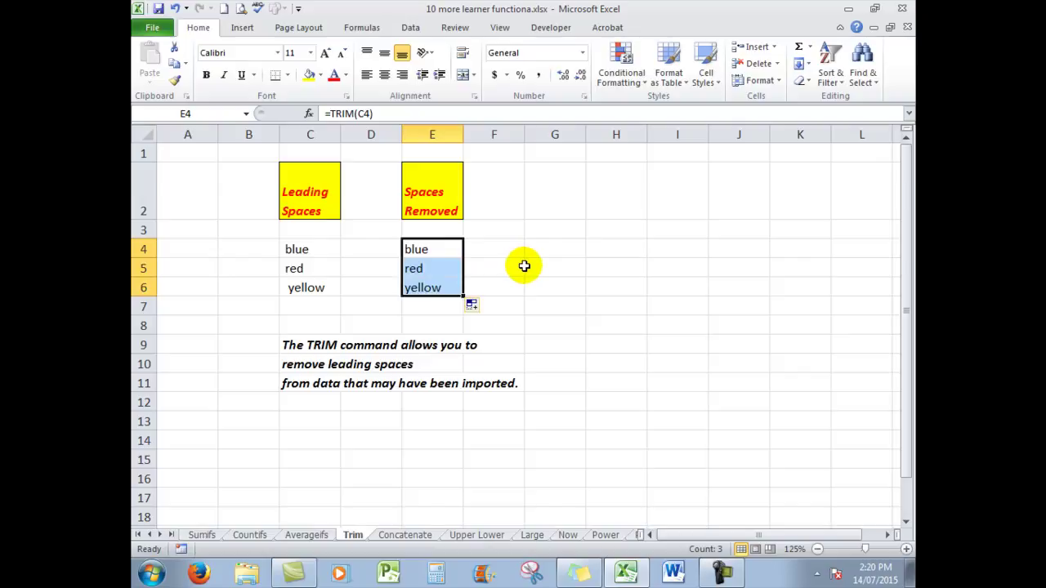
right_click(453, 255)
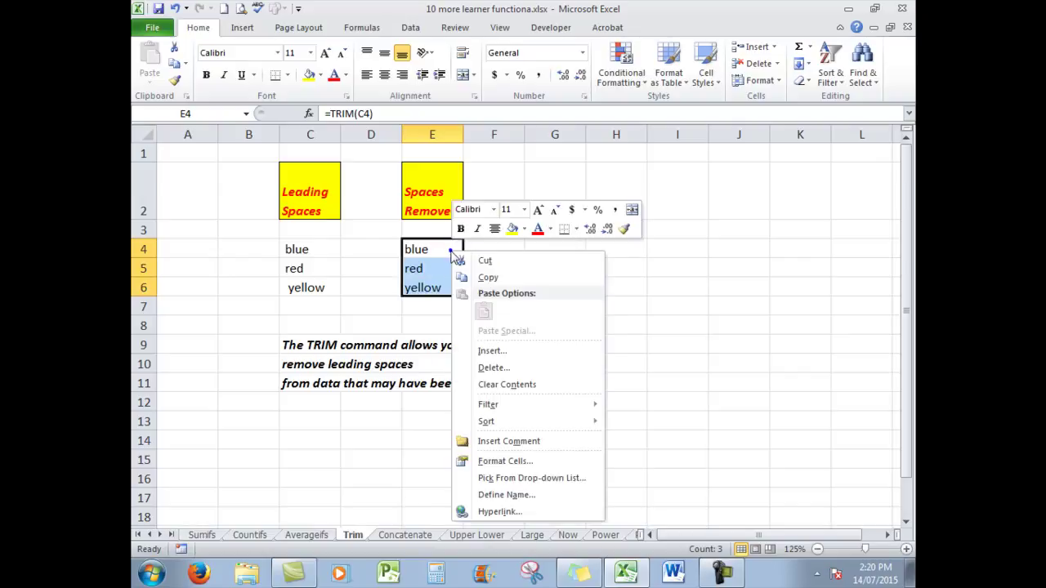
left_click(494, 277)
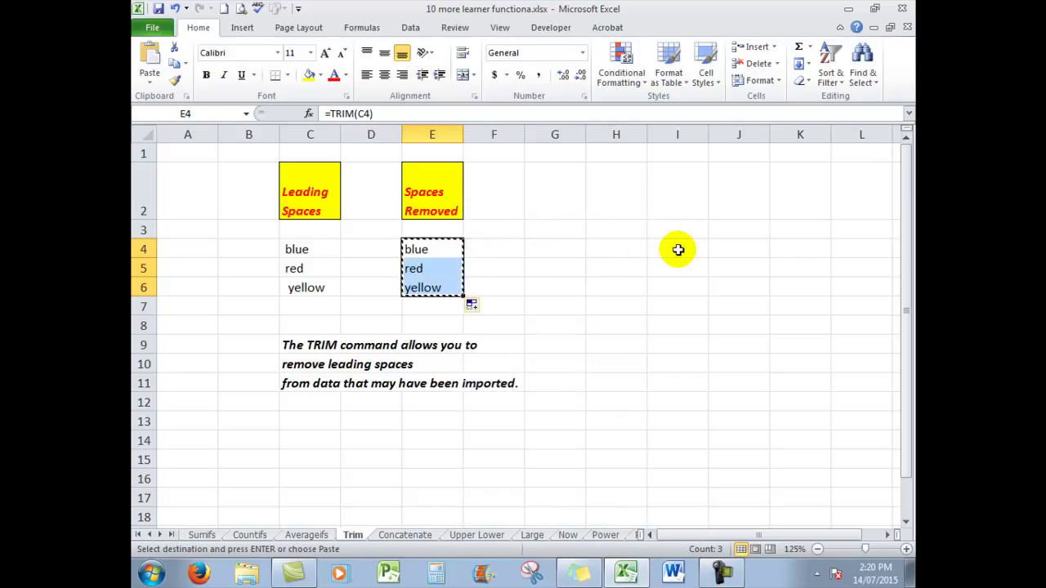
right_click(438, 262)
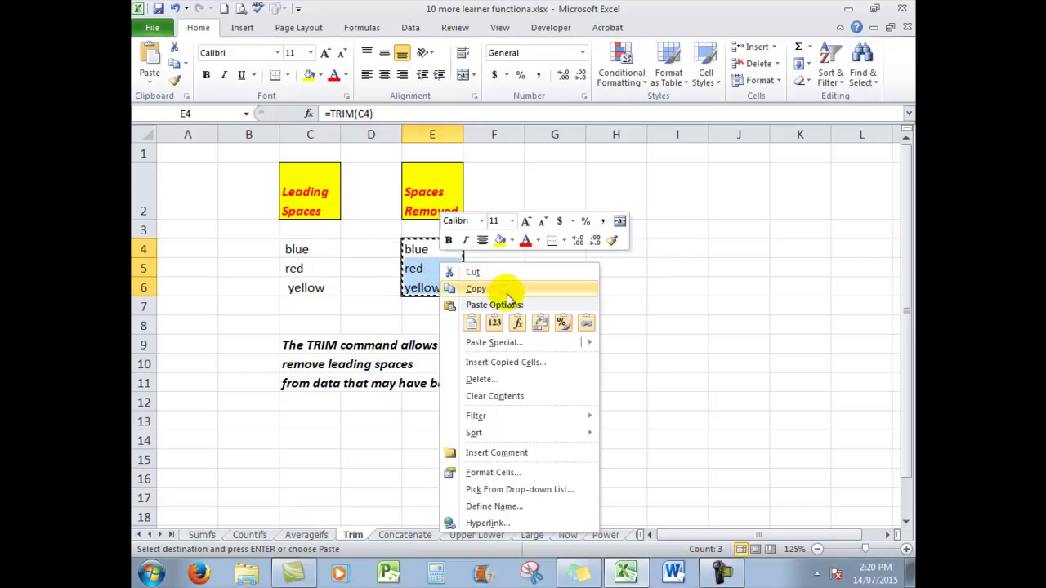
left_click(494, 323)
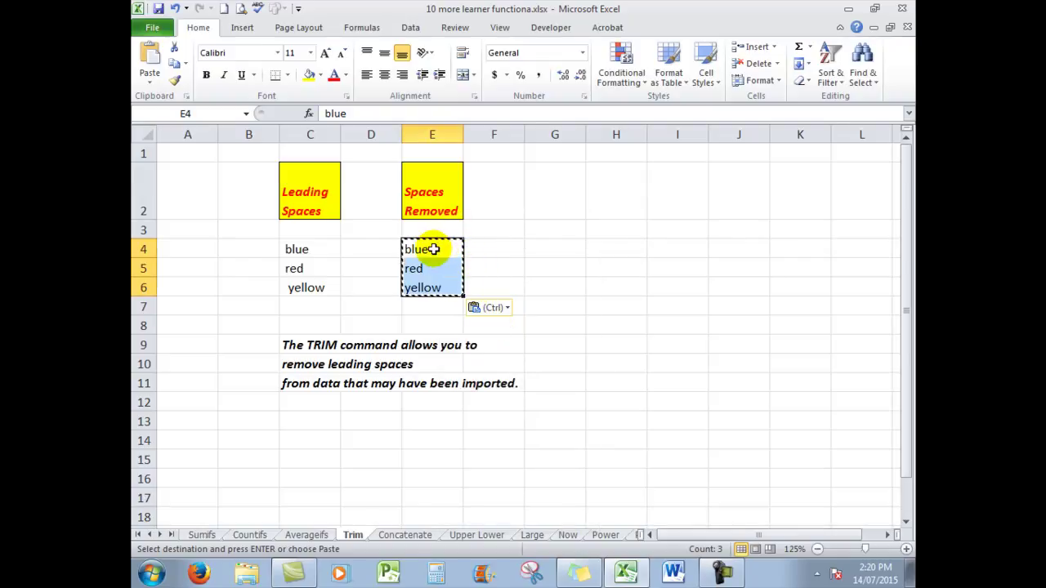
Copy the trimmed values in E4:E6 and paste them over the original entries in C4:C6
left_click_drag(431, 248, 433, 282)
right_click(433, 278)
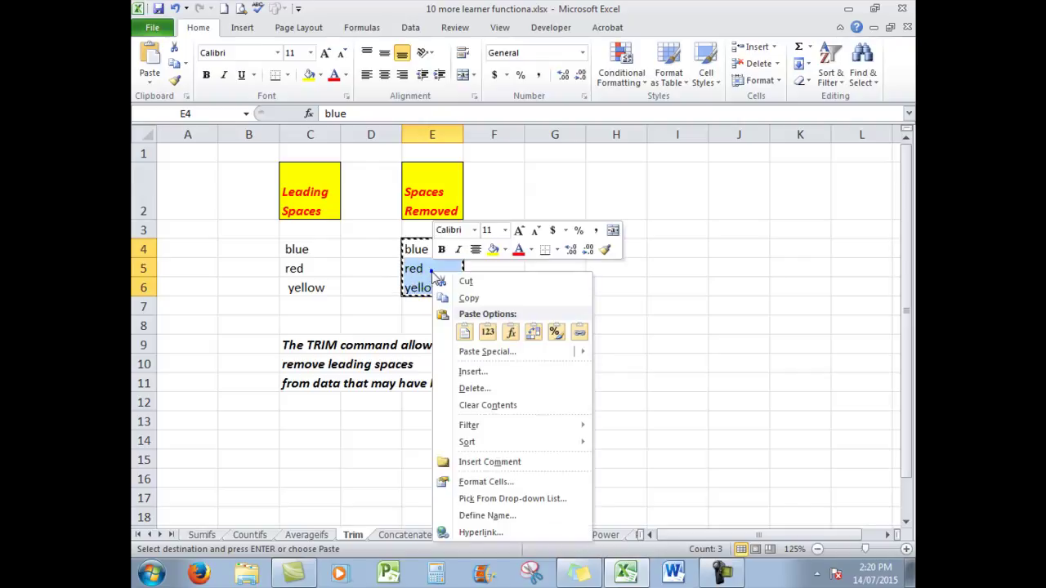
left_click(469, 299)
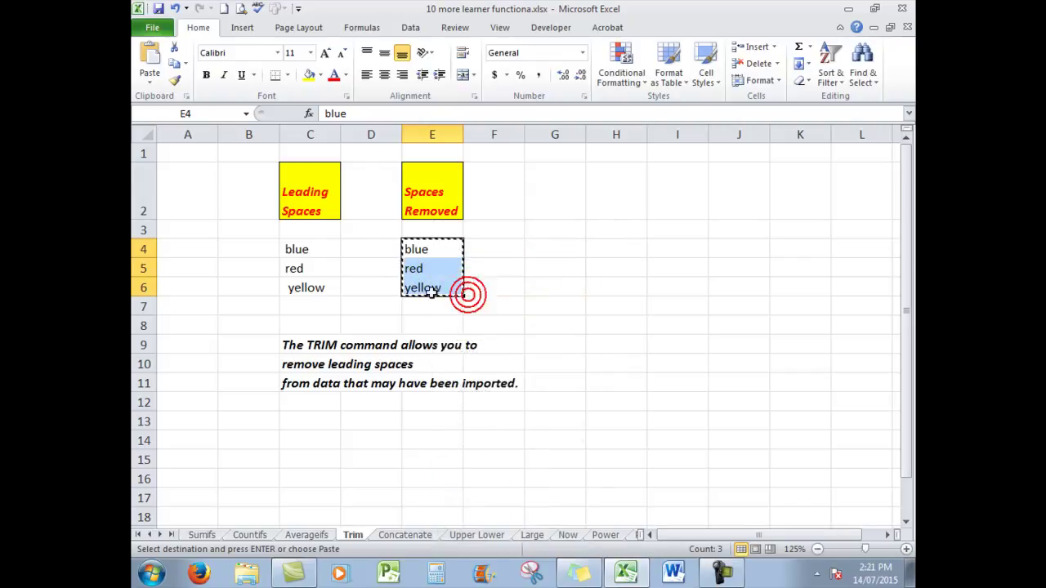
left_click_drag(302, 246, 299, 285)
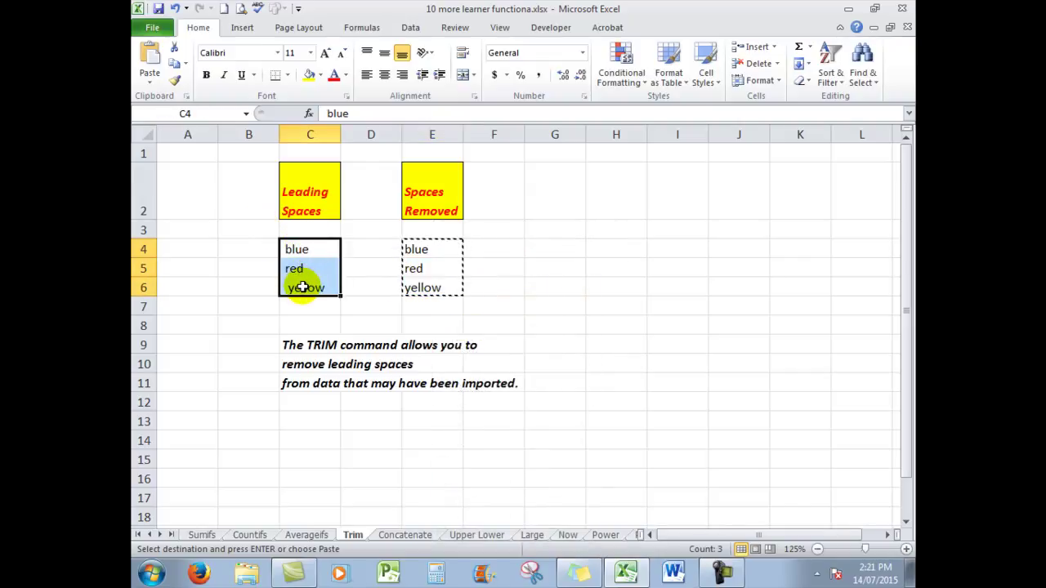
right_click(301, 275)
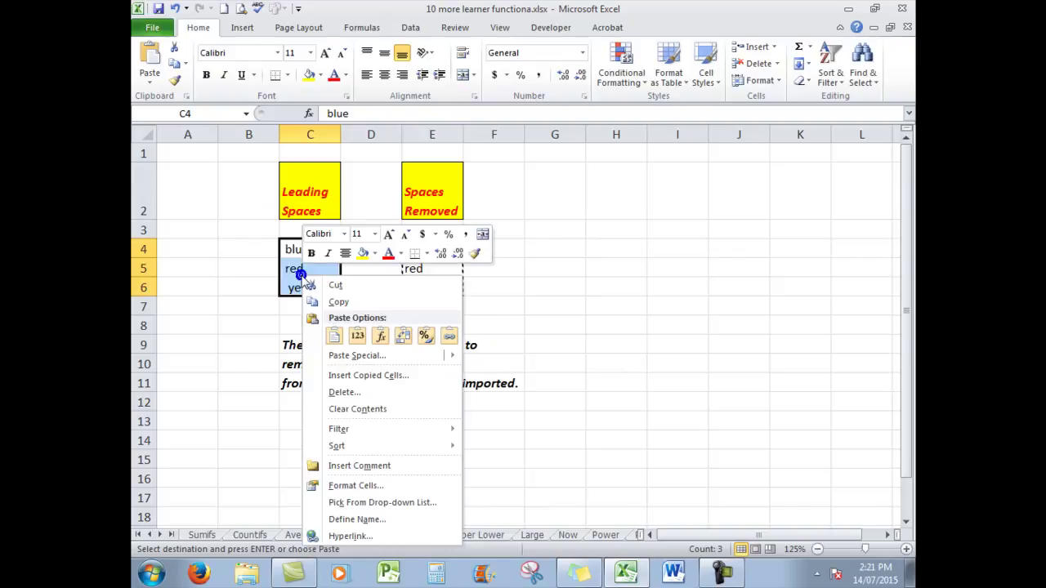
left_click(333, 337)
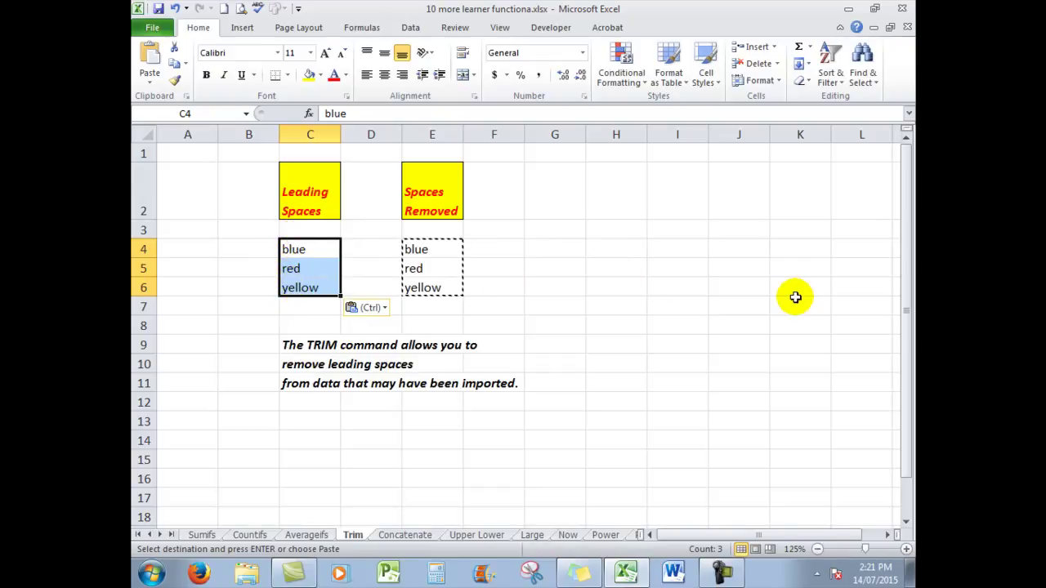
Cancel the copy selection and clear the contents of E4:E6 under Spaces Removed
key("Escape")
left_click_drag(427, 247, 426, 285)
key("Delete")
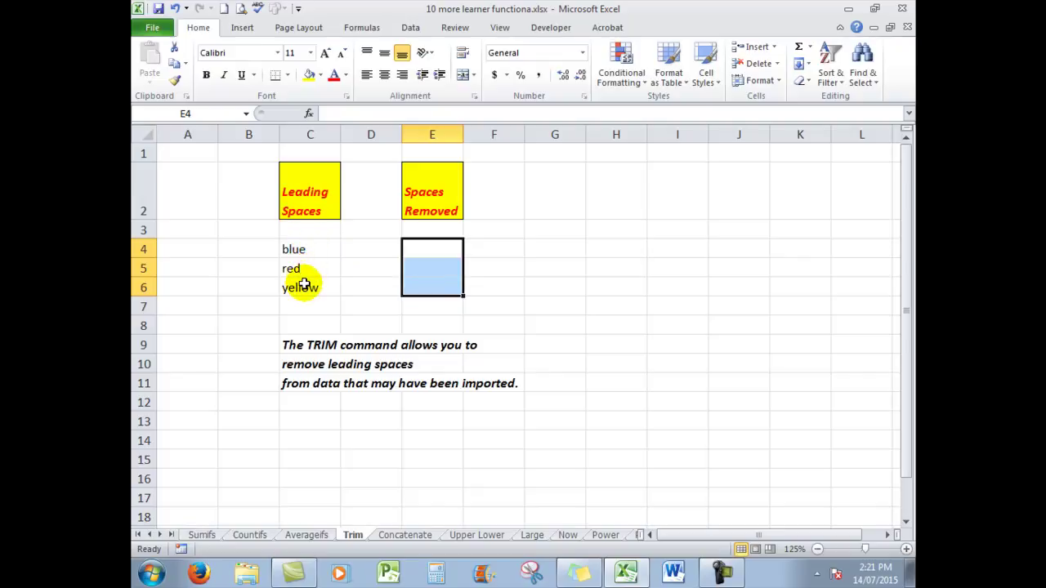
On the Concatenate sheet, inspect the formula in C12, and enter a sample first name in I3 and a surname in I4
left_click(402, 535)
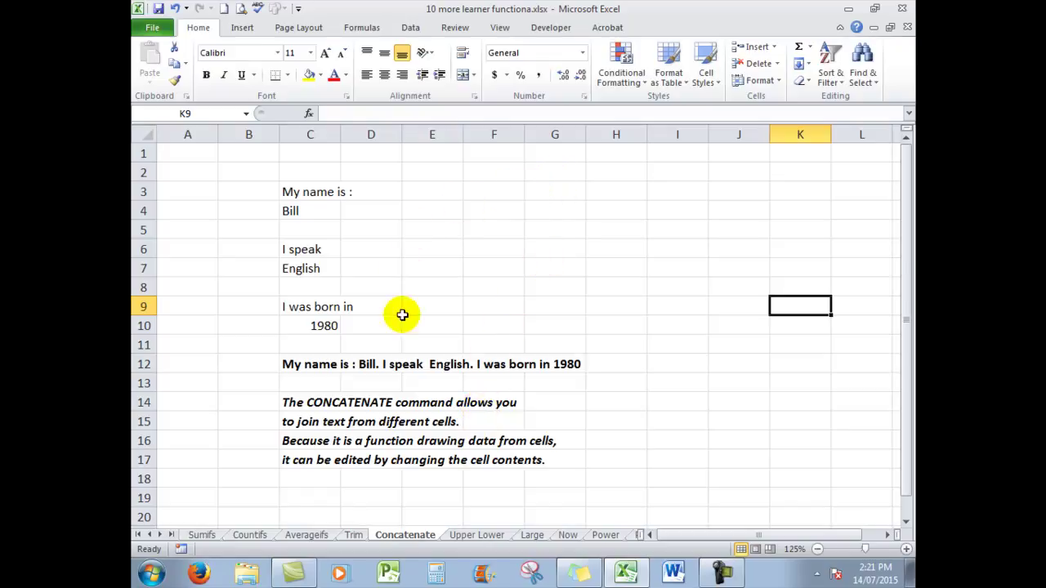
left_click(300, 366)
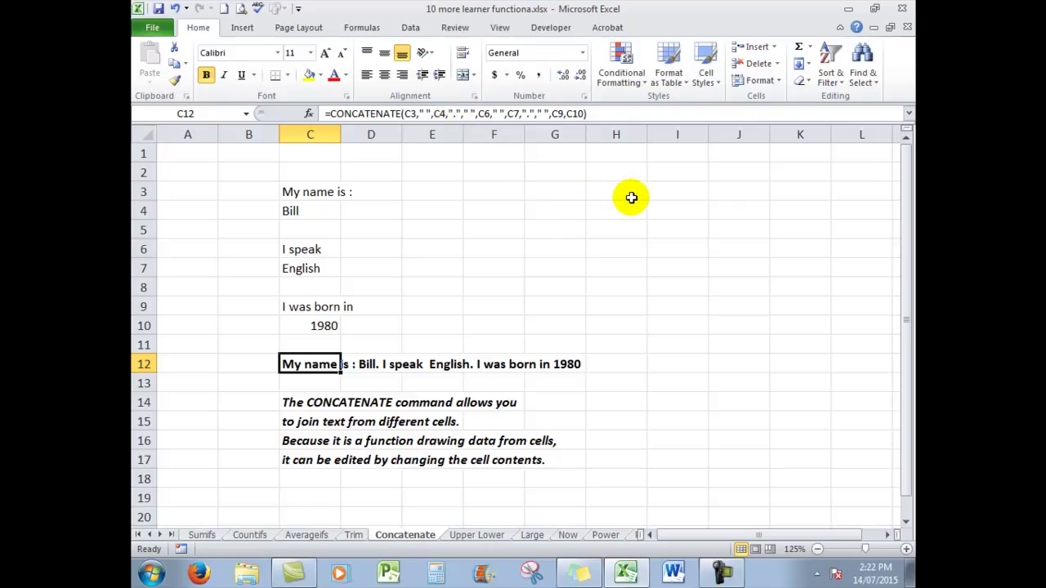
left_click(676, 192)
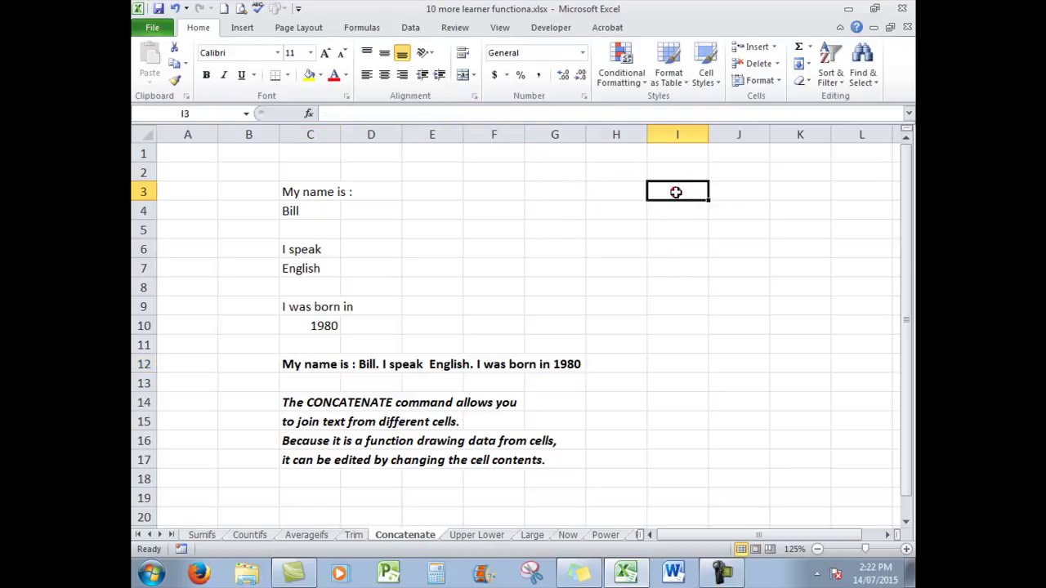
left_click(676, 192)
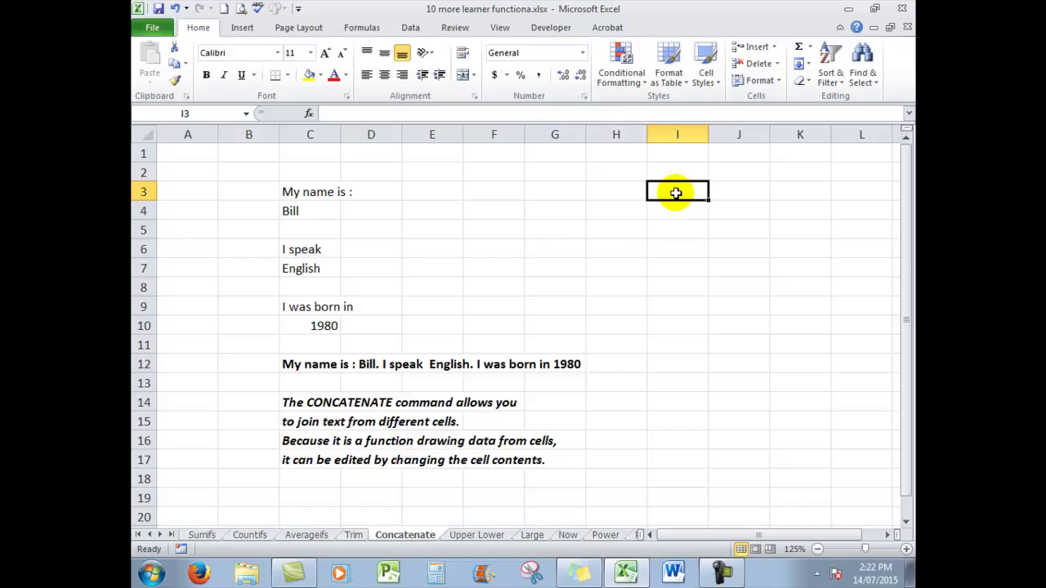
type("Billy")
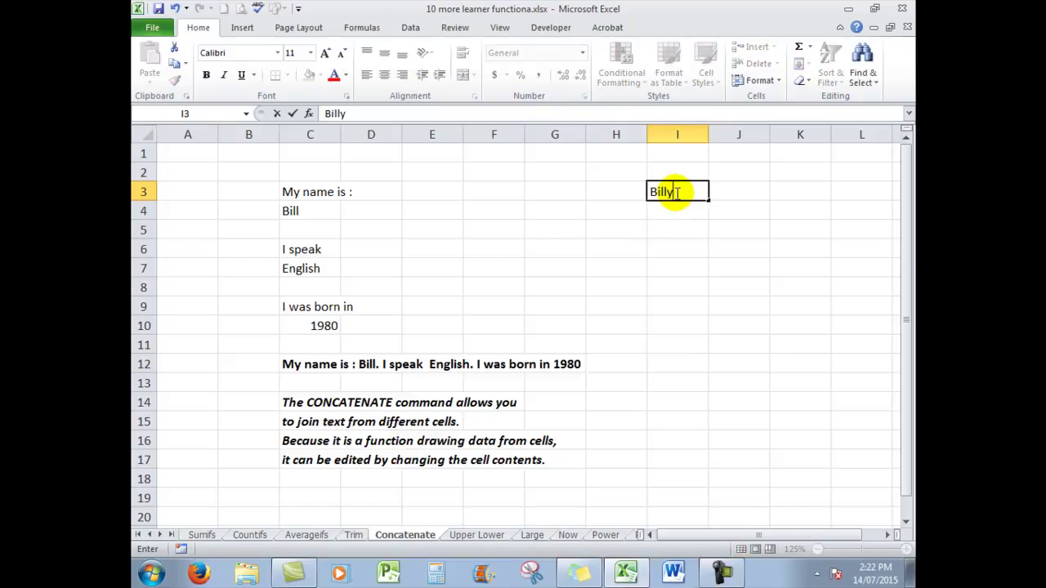
key("Return")
type("Th")
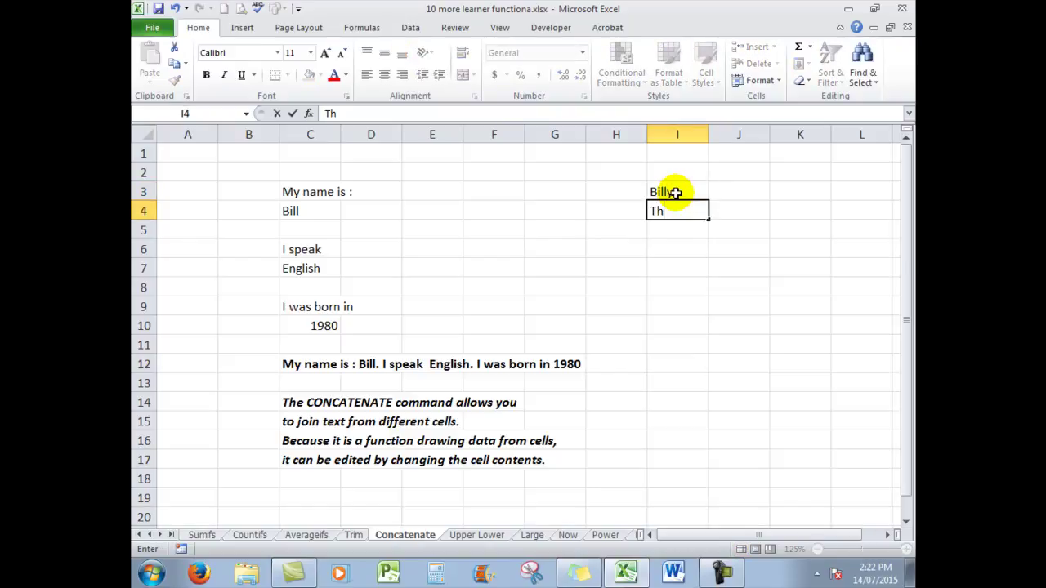
type("omas")
Enter the formula =CONCATENATE(I3," ",I4) in cell I6 to join the first name and surname with a space
left_click(664, 246)
left_click(664, 245)
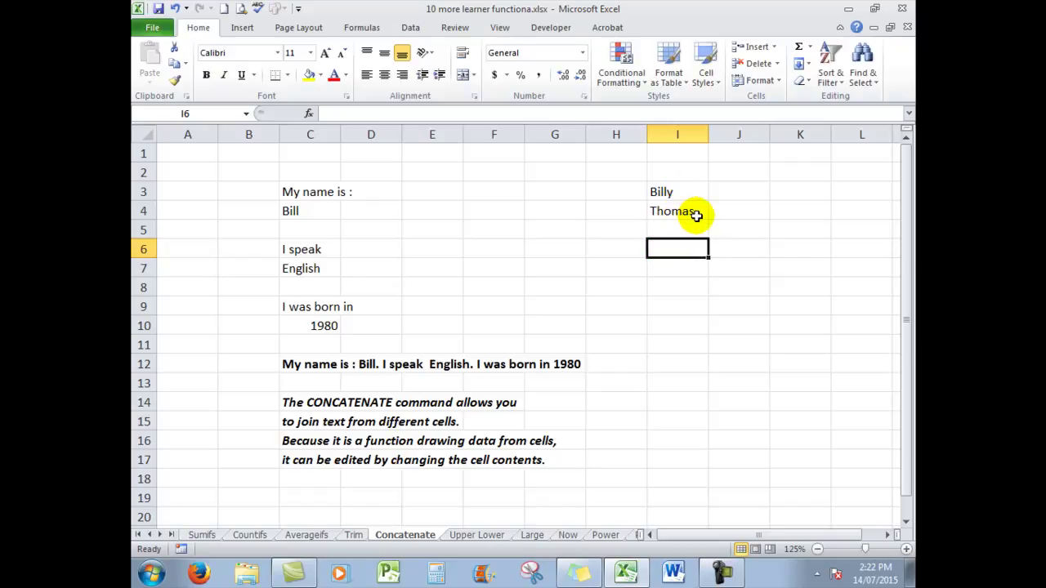
type("=con")
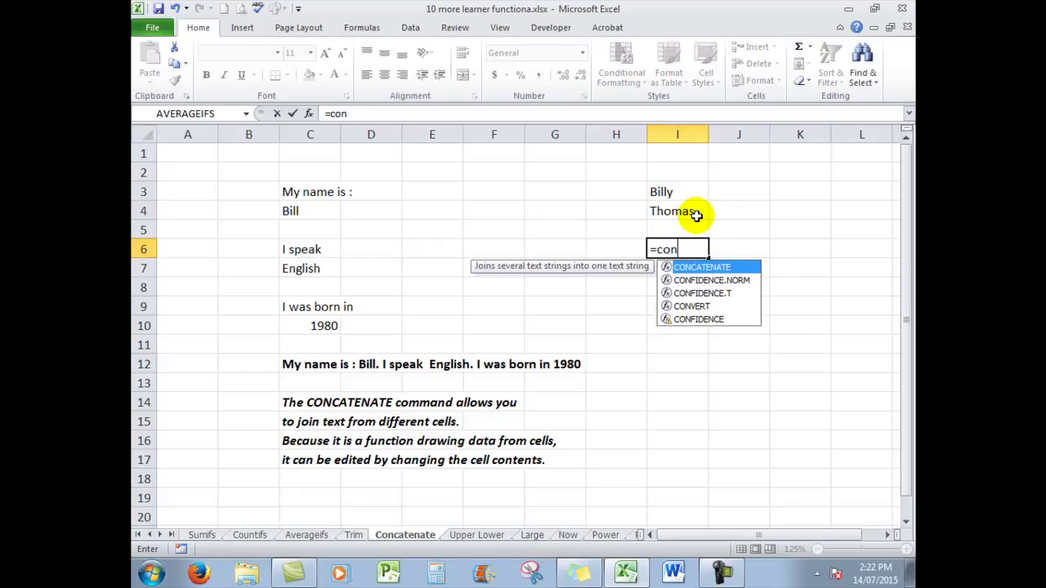
type("caten")
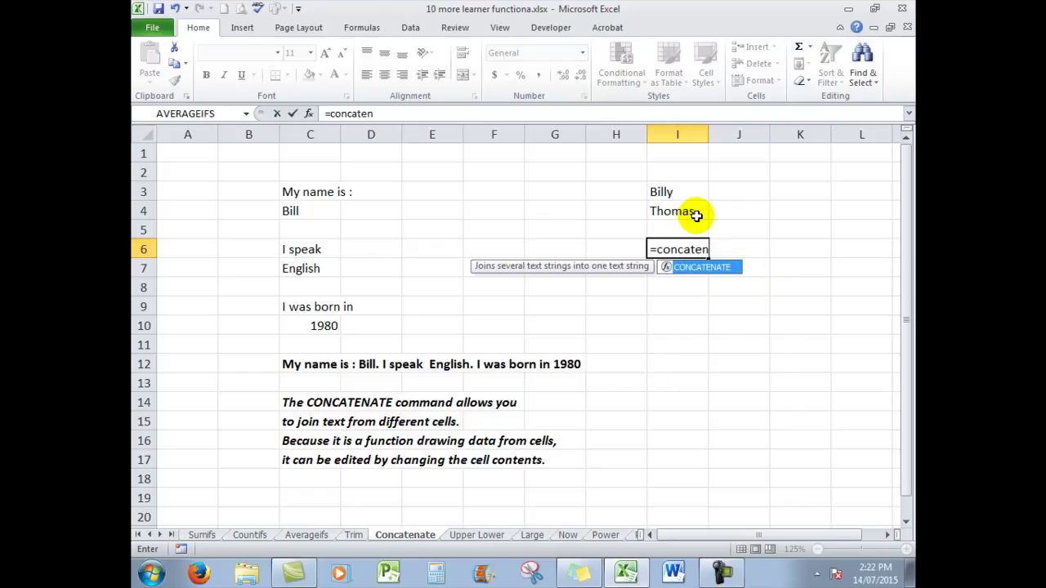
type("ate(")
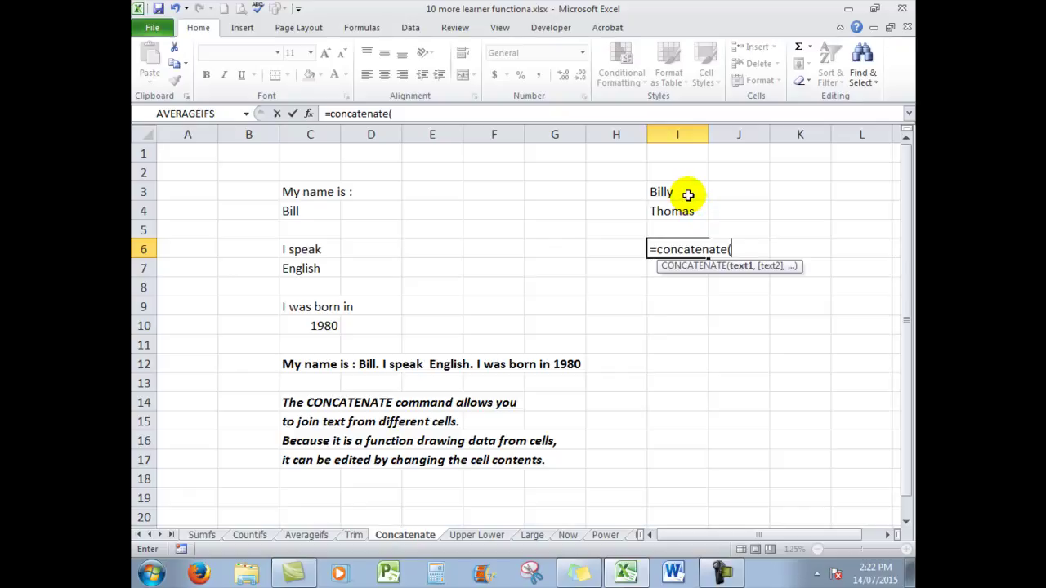
left_click(688, 194)
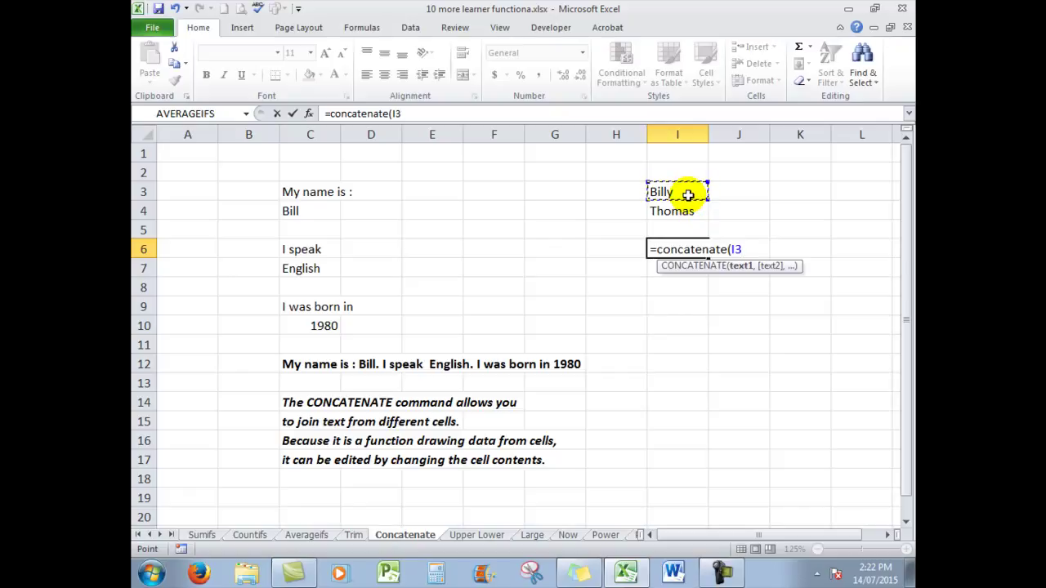
type(",")
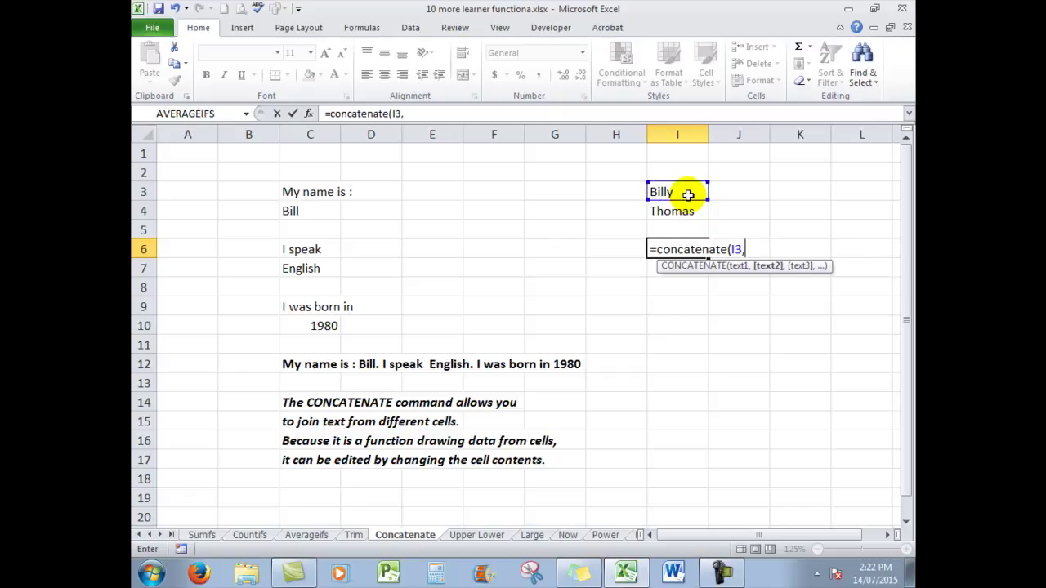
type("\" \",")
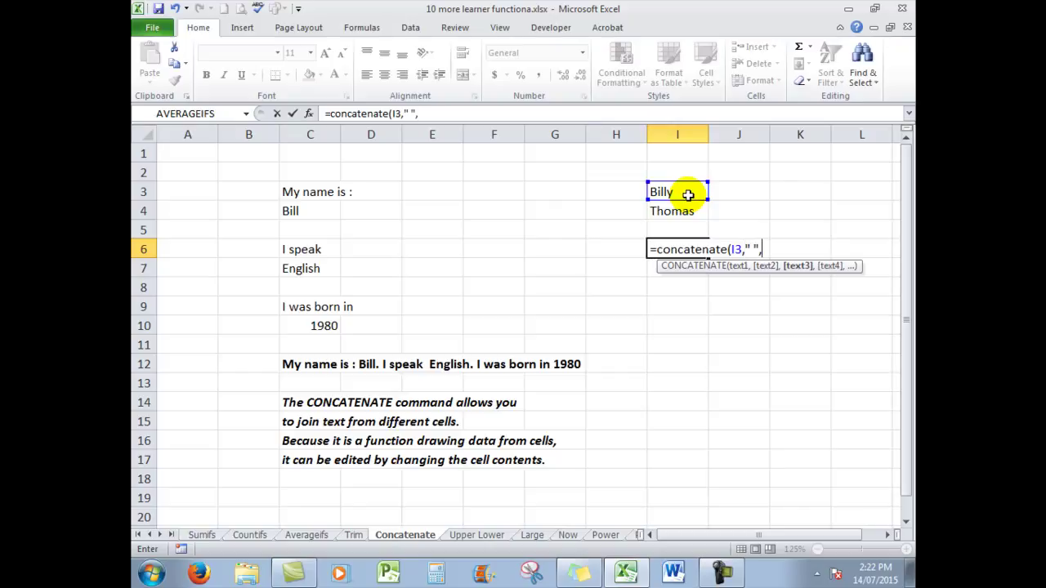
left_click(672, 210)
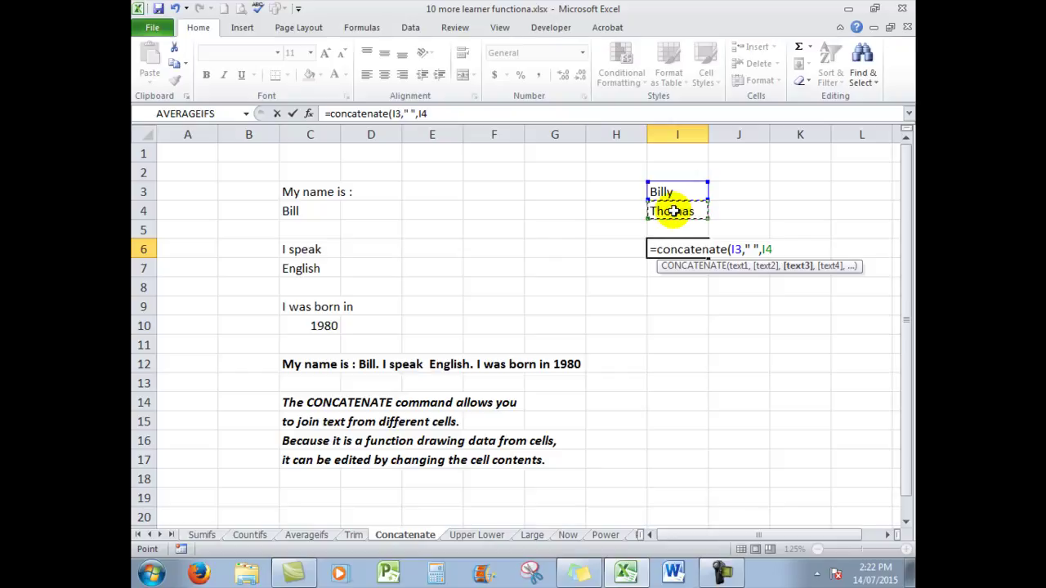
type(")")
key("Return")
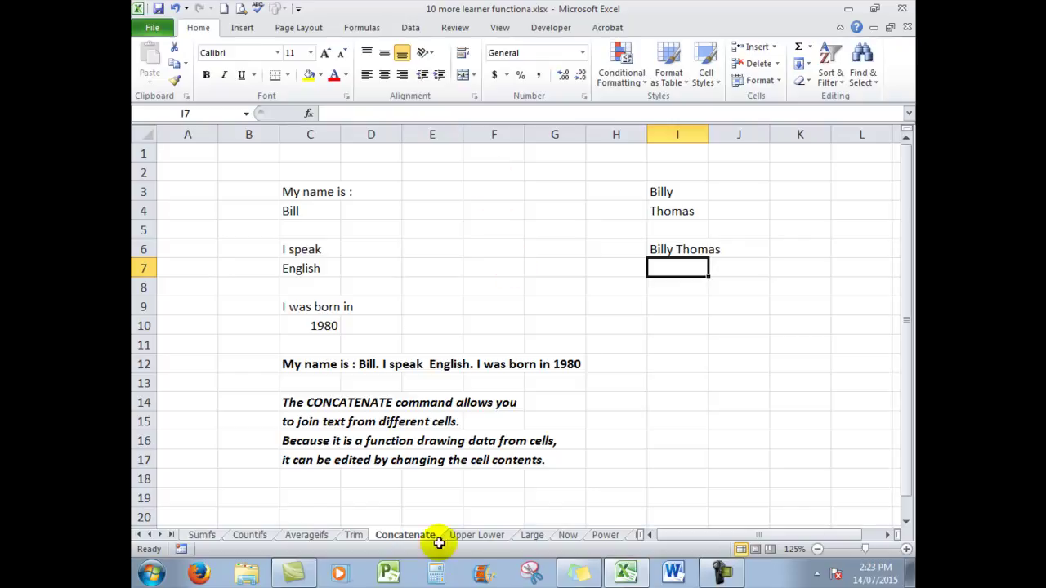
On the Upper Lower sheet, enter the formula =UPPER(C4) in cell E4 to convert the lowercase word to capitals
left_click(476, 535)
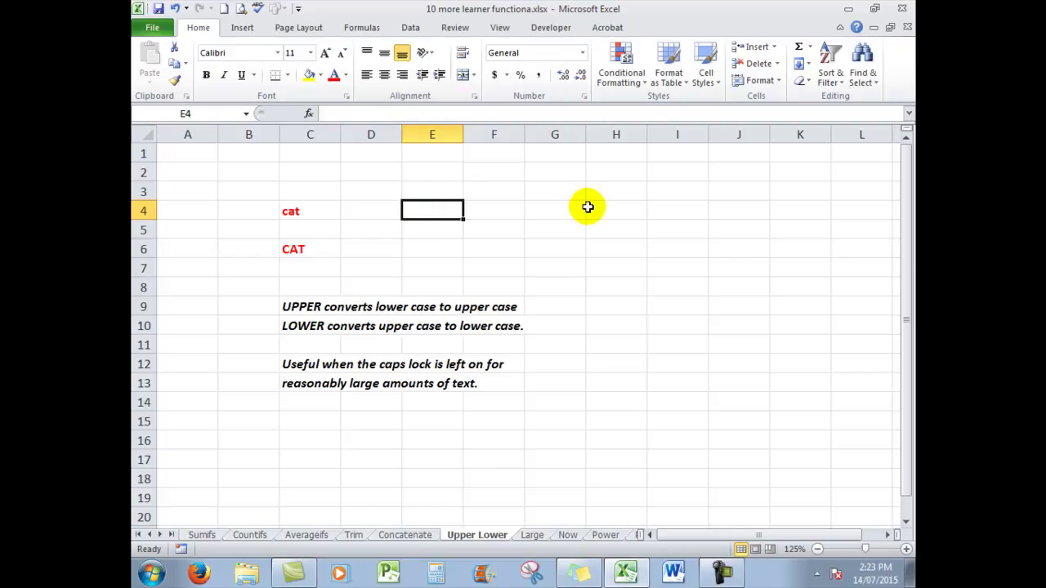
type("=u")
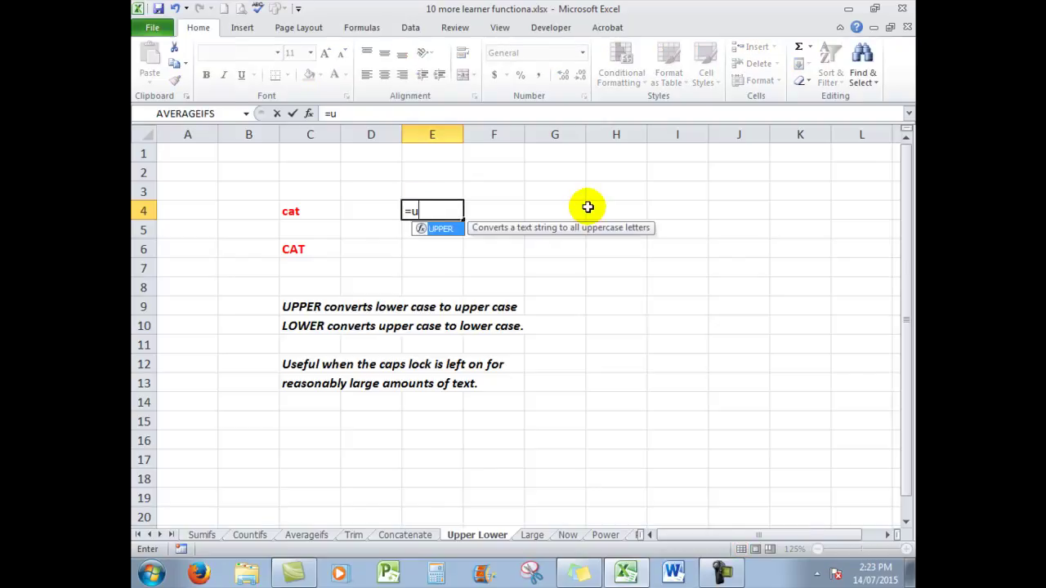
type("pper(")
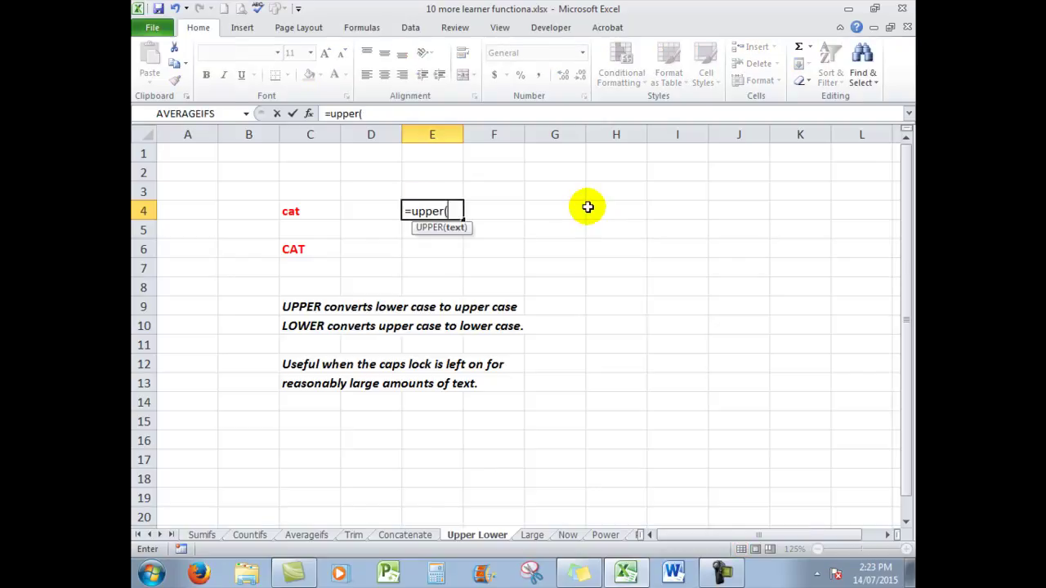
left_click(298, 211)
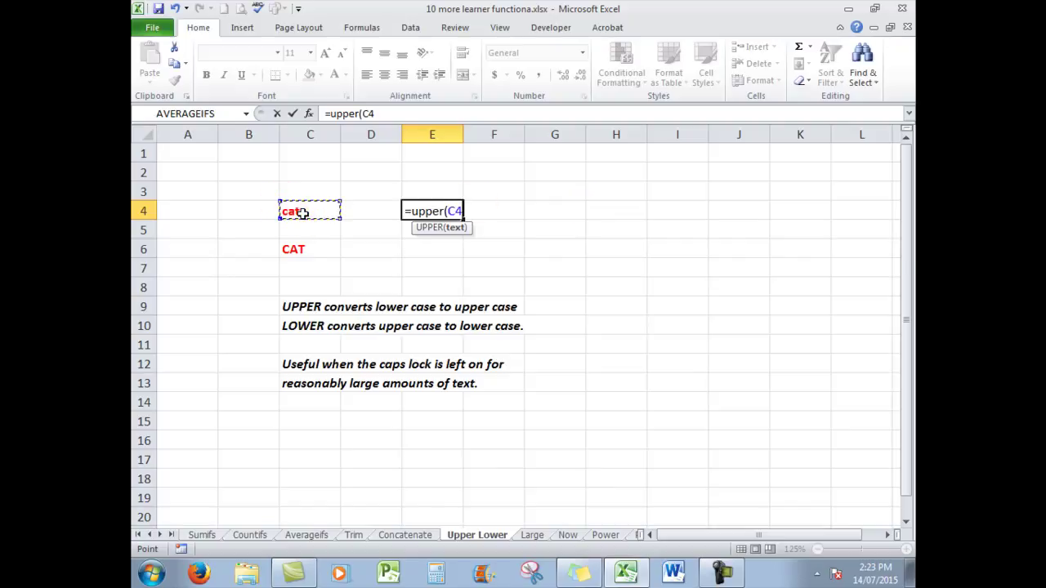
type(")")
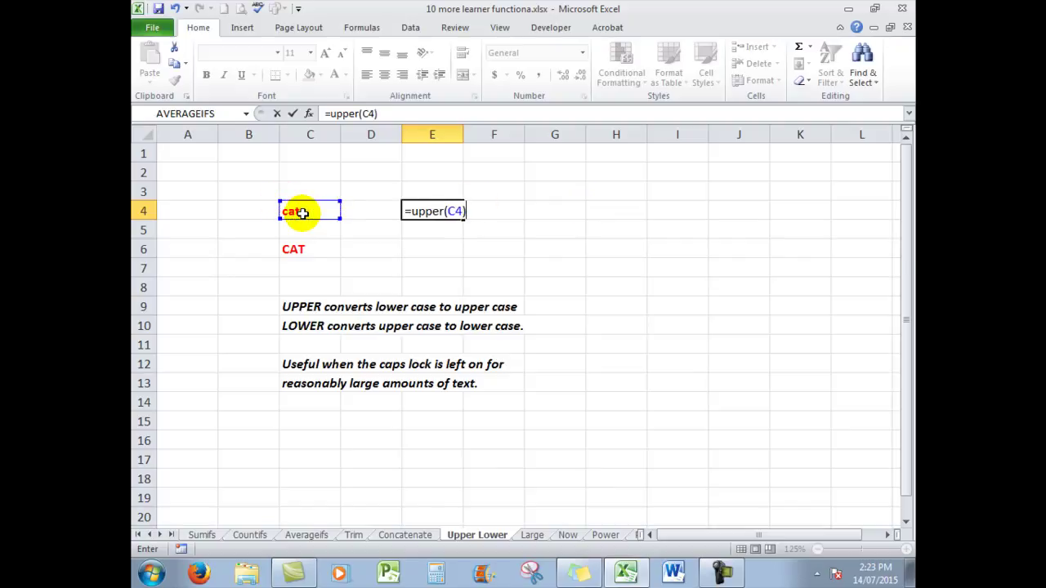
key("ctrl+Return")
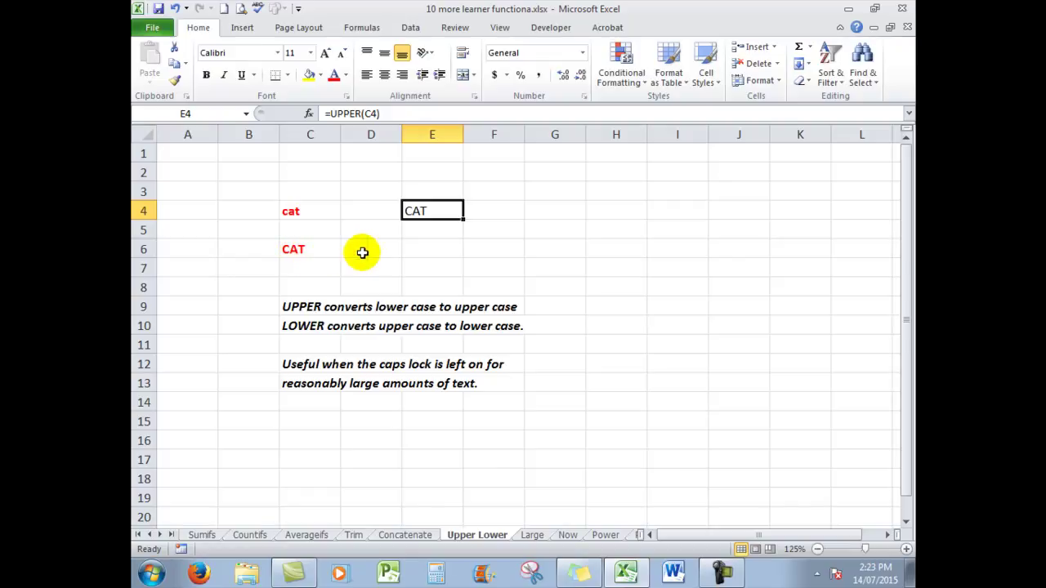
Enter the formula =LOWER(C6) in cell E6 to convert the uppercase word to lowercase
left_click(417, 250)
left_click(418, 249)
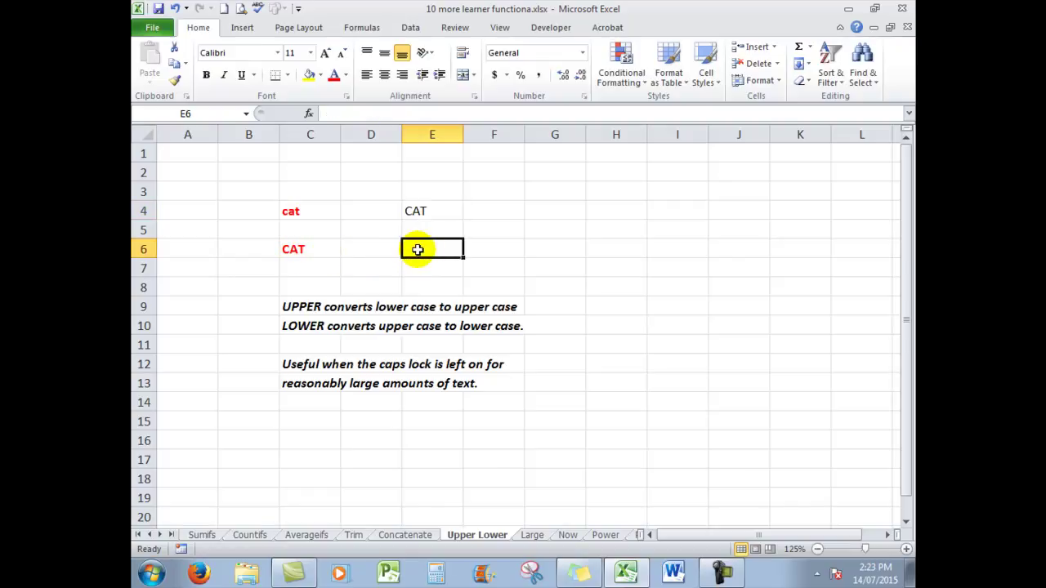
type("=lowe")
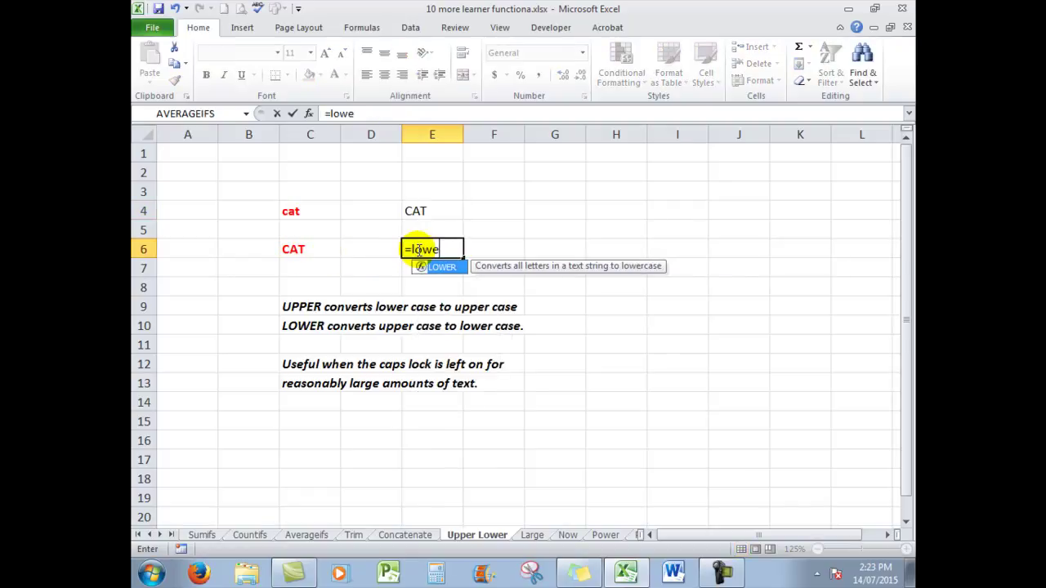
type("r(")
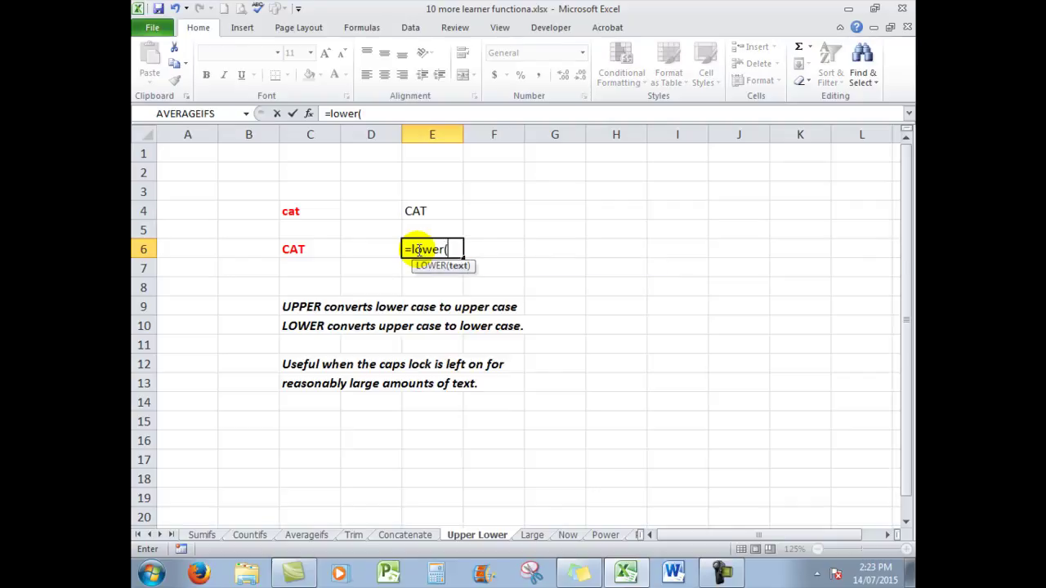
left_click(326, 248)
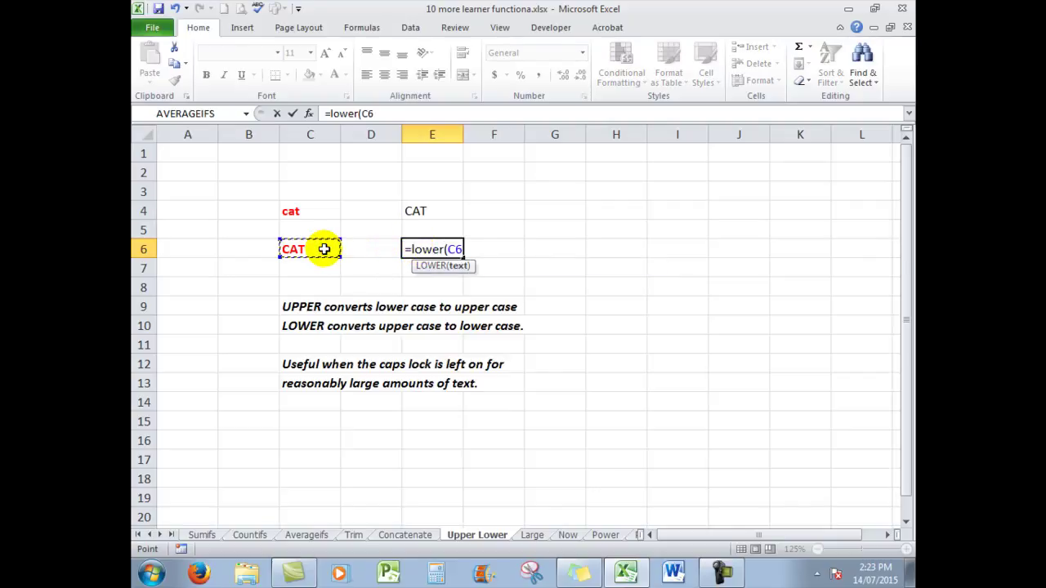
type(")")
key("Return")
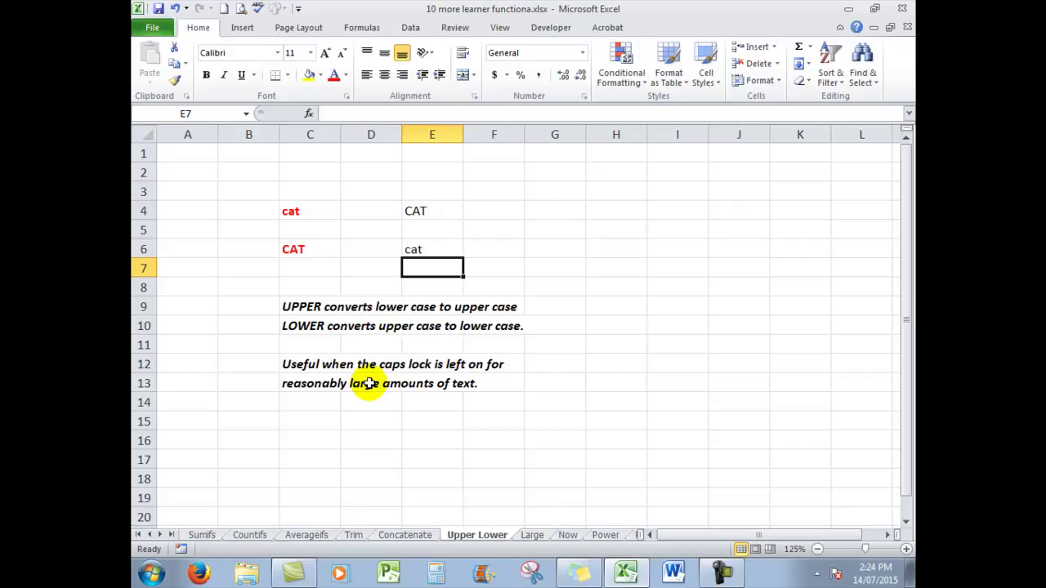
Replace the formula in E4 with its plain value using a values-only paste, and move that cell onto C4, overwriting its contents
left_click(435, 210)
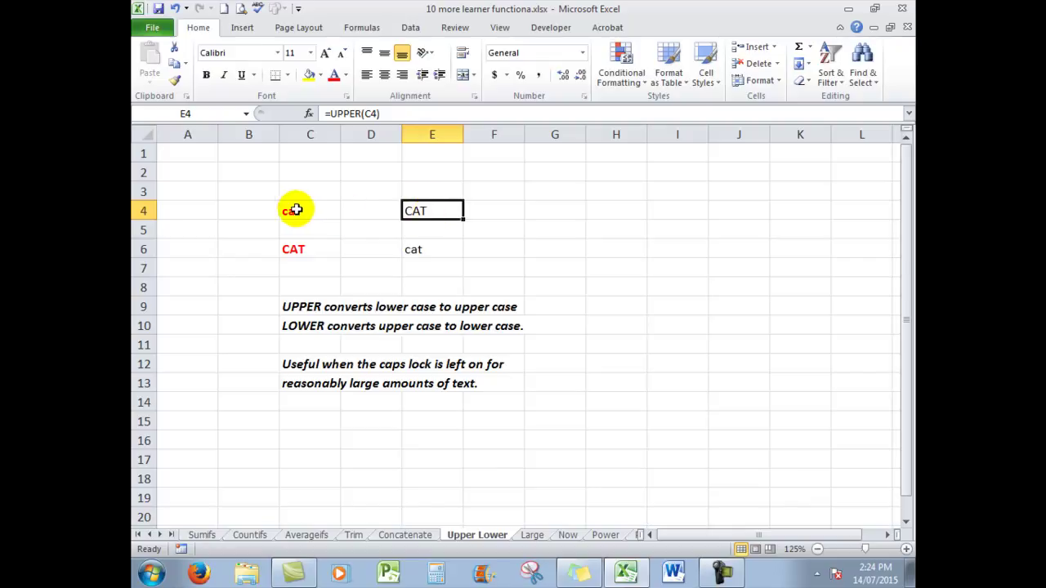
right_click(435, 211)
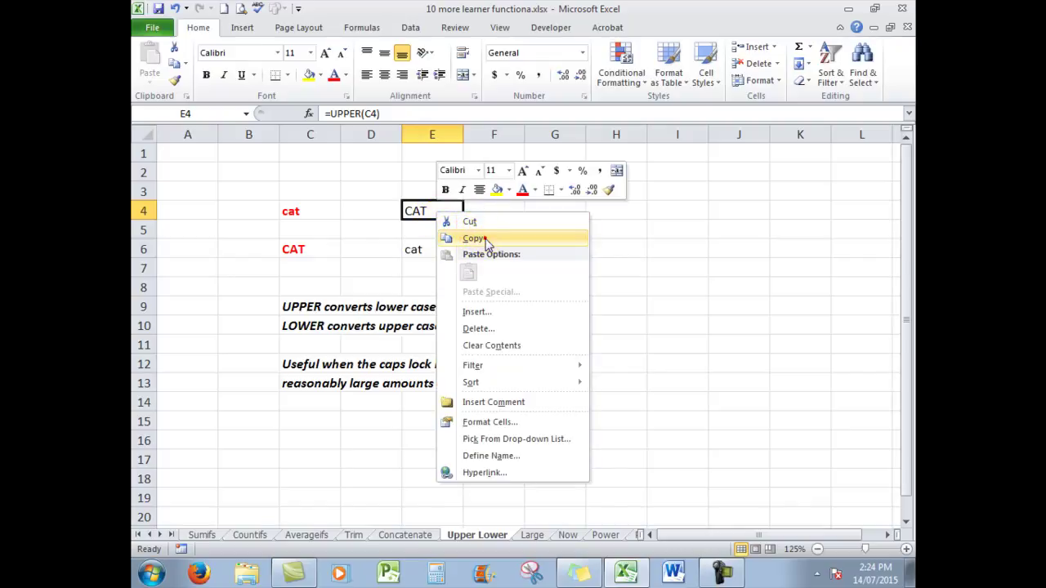
left_click(476, 238)
right_click(433, 209)
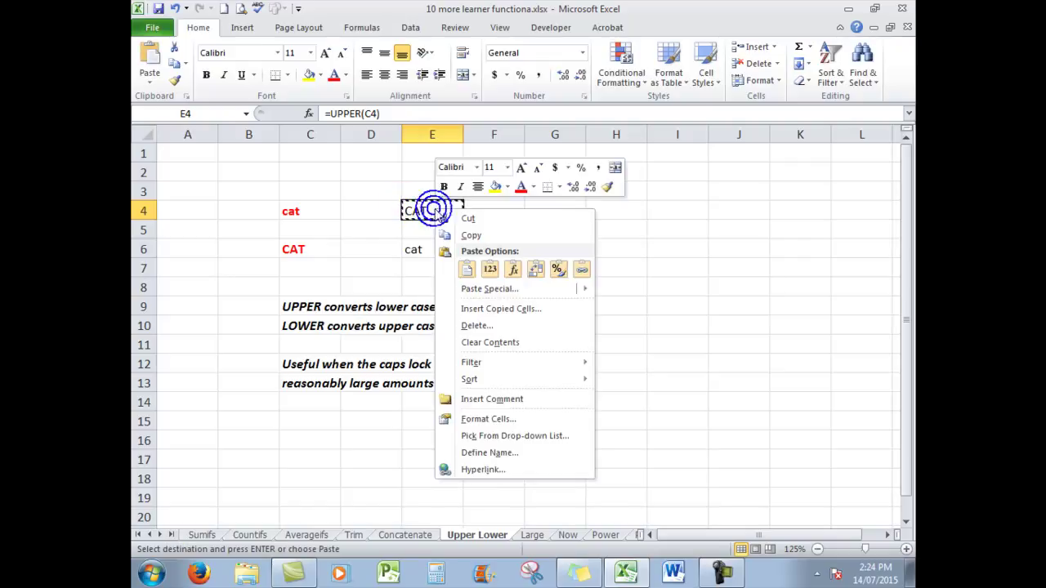
left_click(490, 271)
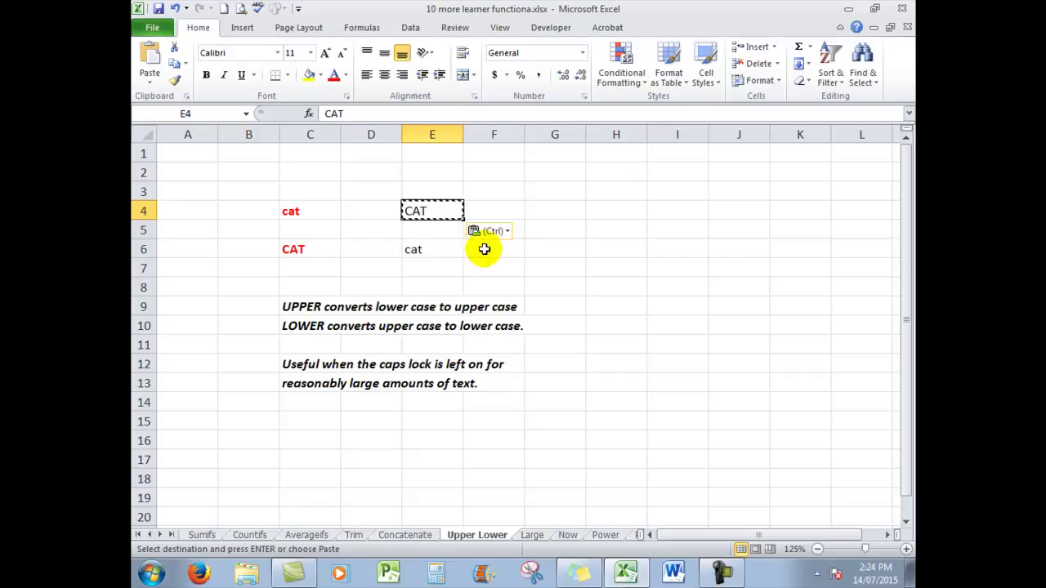
key("Escape")
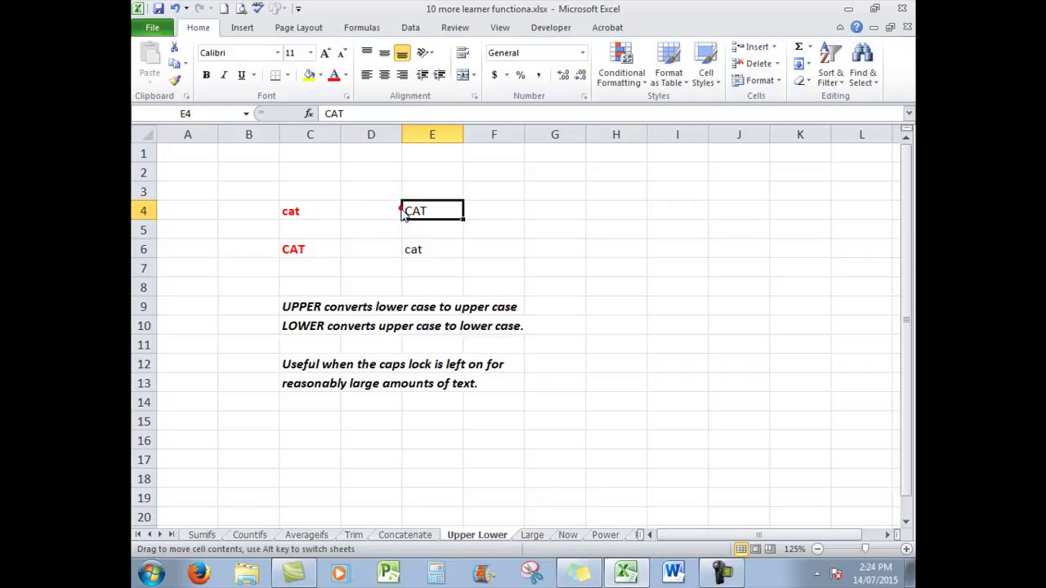
left_click_drag(402, 215, 299, 210)
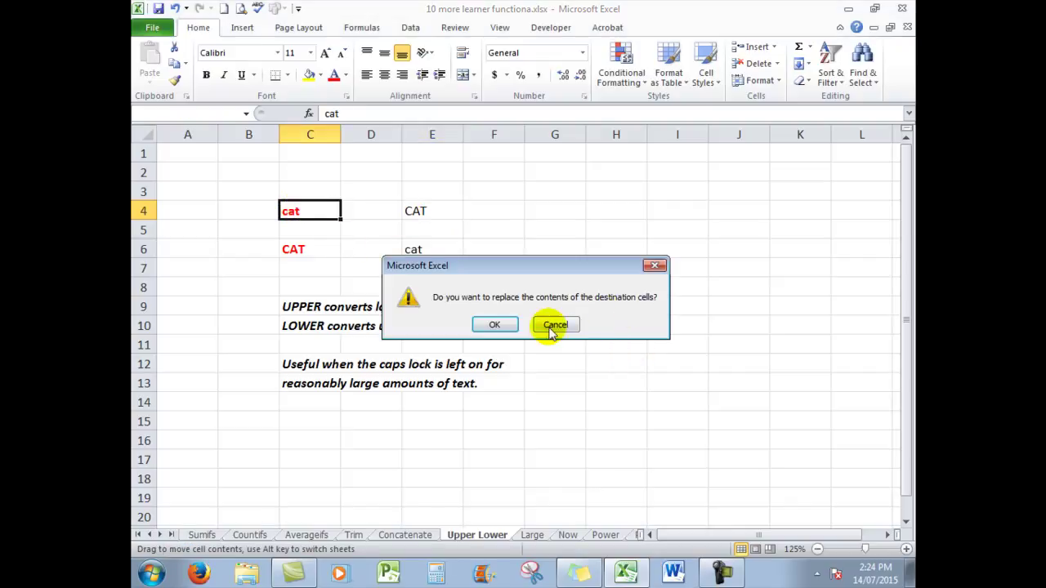
left_click(492, 323)
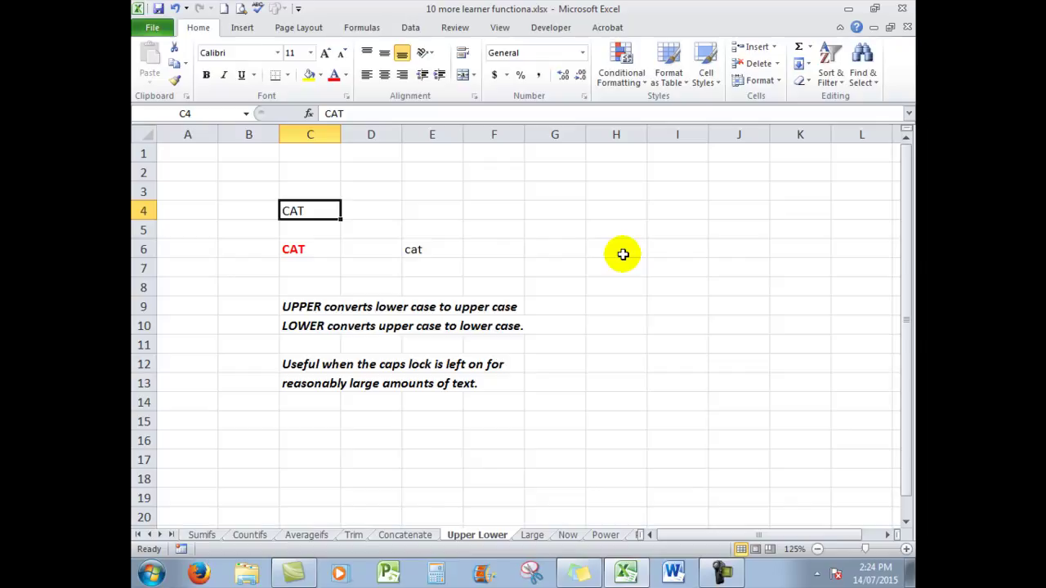
On the Large sheet, inspect the formula under Large and clear the contents of F4:G4
left_click(532, 536)
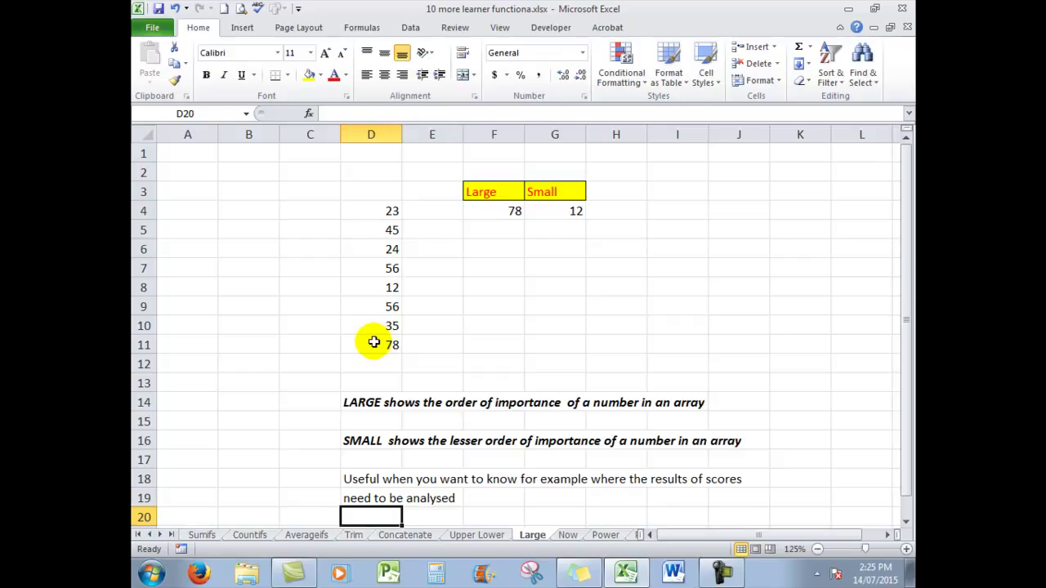
left_click(494, 211)
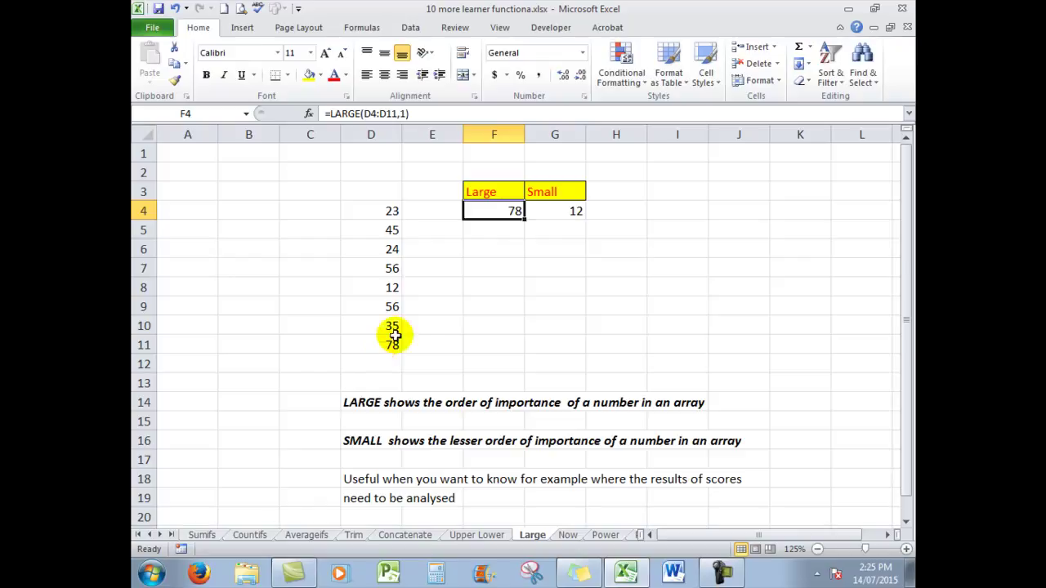
left_click_drag(486, 211, 551, 211)
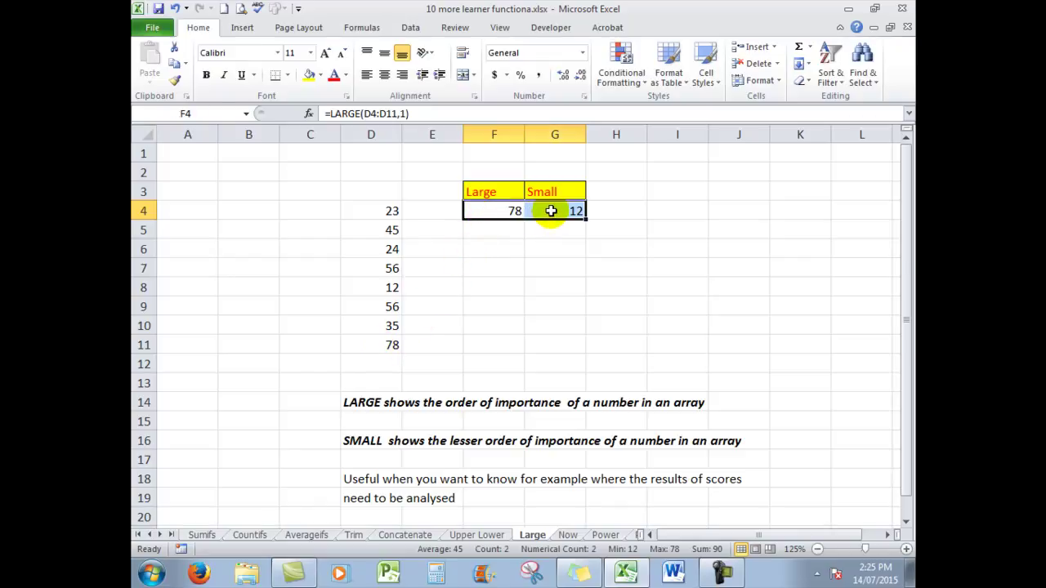
key("Delete")
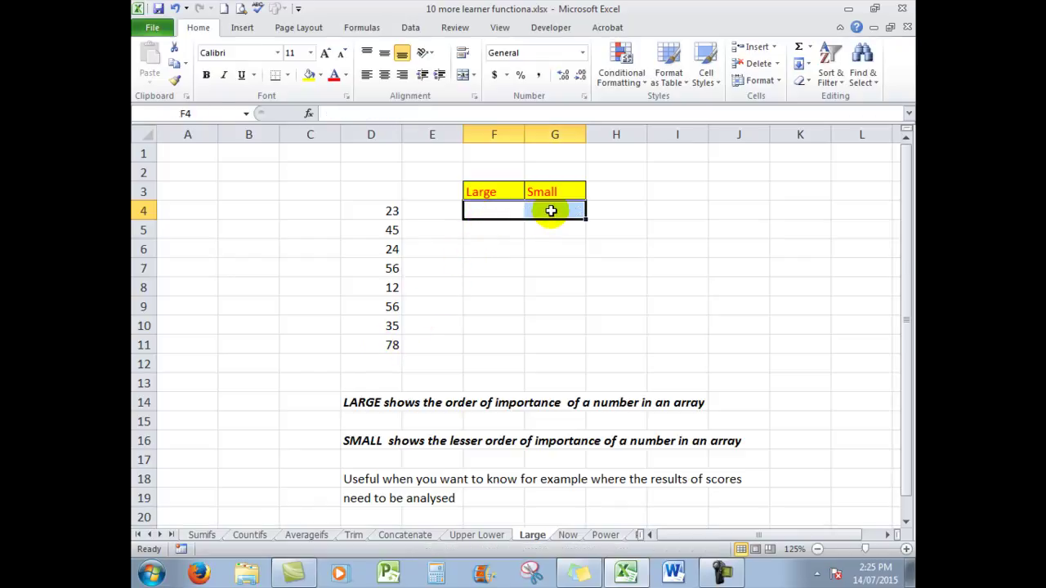
Enter the formula =LARGE(D4:D11,2) in cell F4 to return the second-largest number in the list
left_click(499, 211)
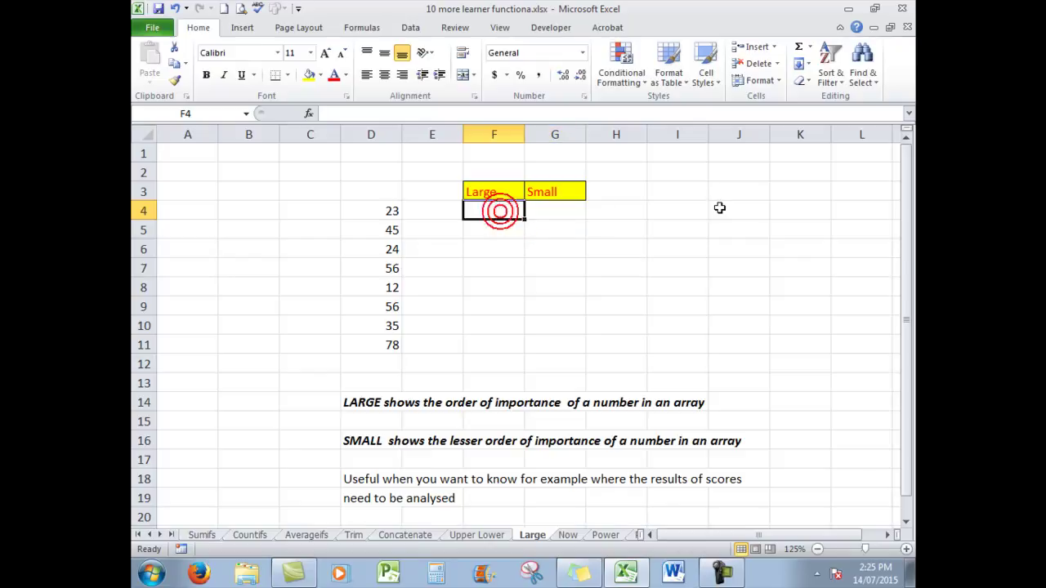
type("=la")
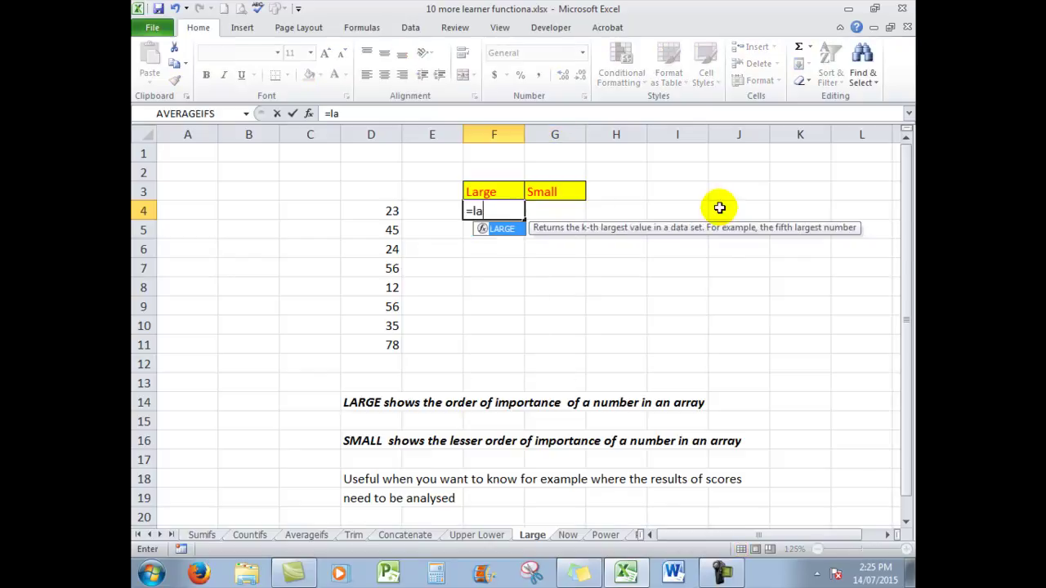
type("rge(")
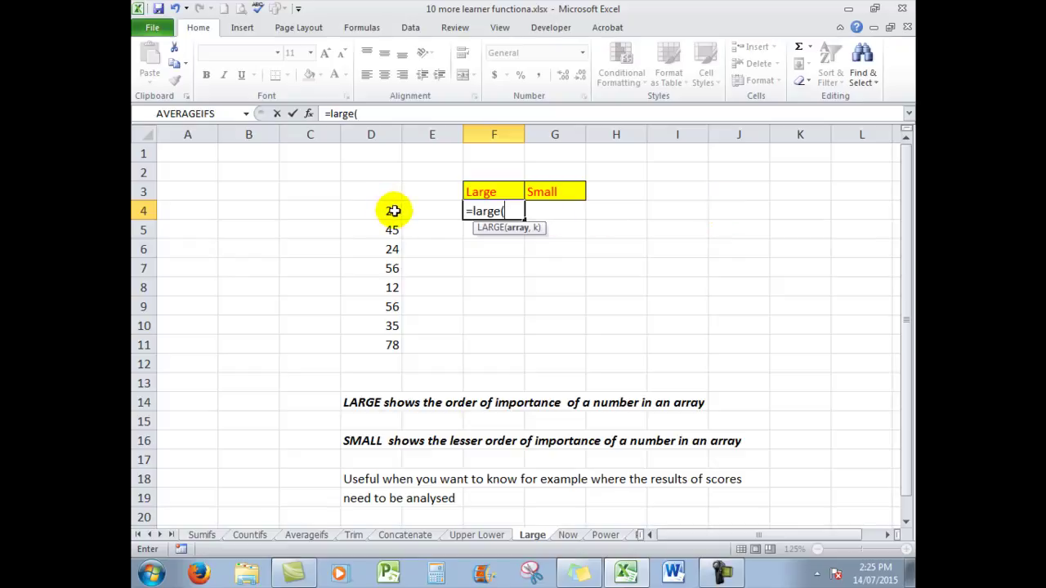
left_click_drag(384, 209, 381, 343)
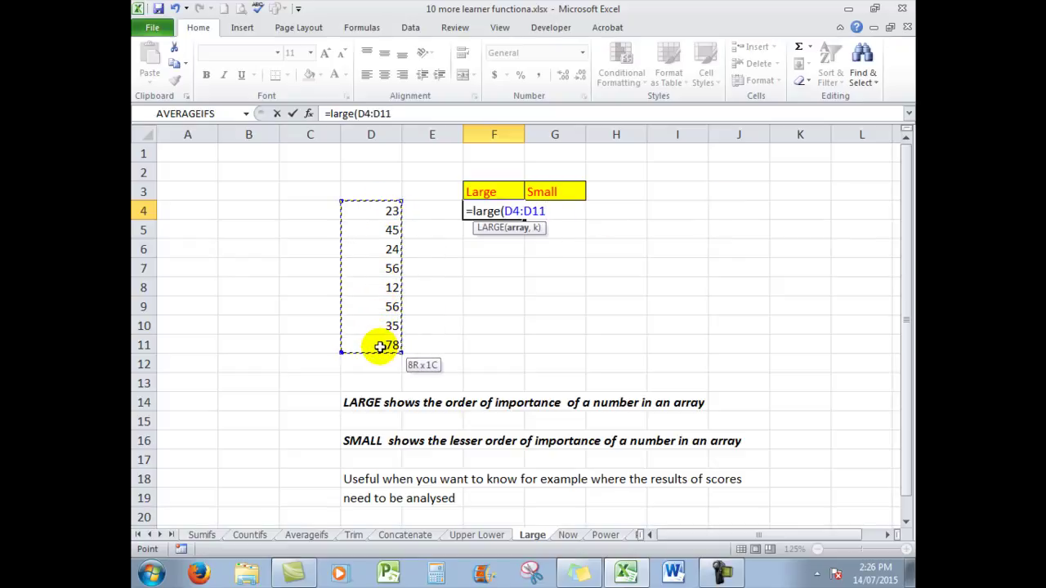
type(",")
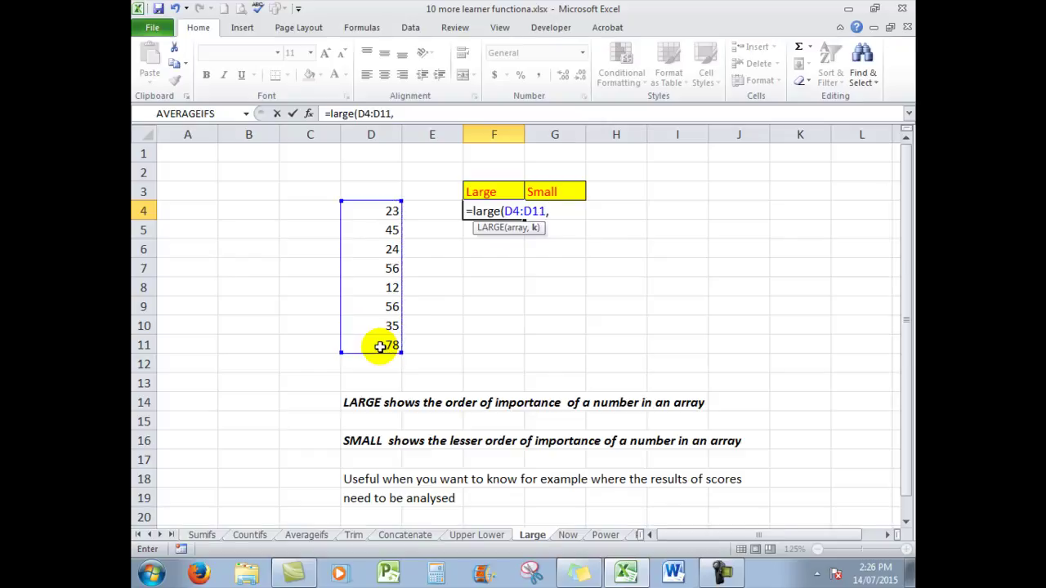
type("2)")
key("Return")
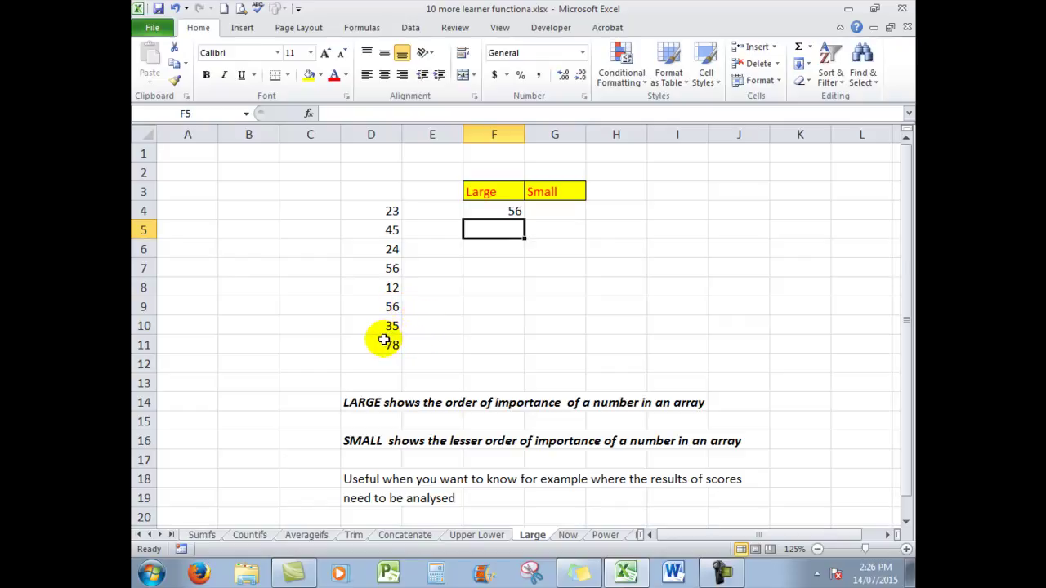
Change the rank argument of the LARGE formula in F4 to 4
left_click(494, 210)
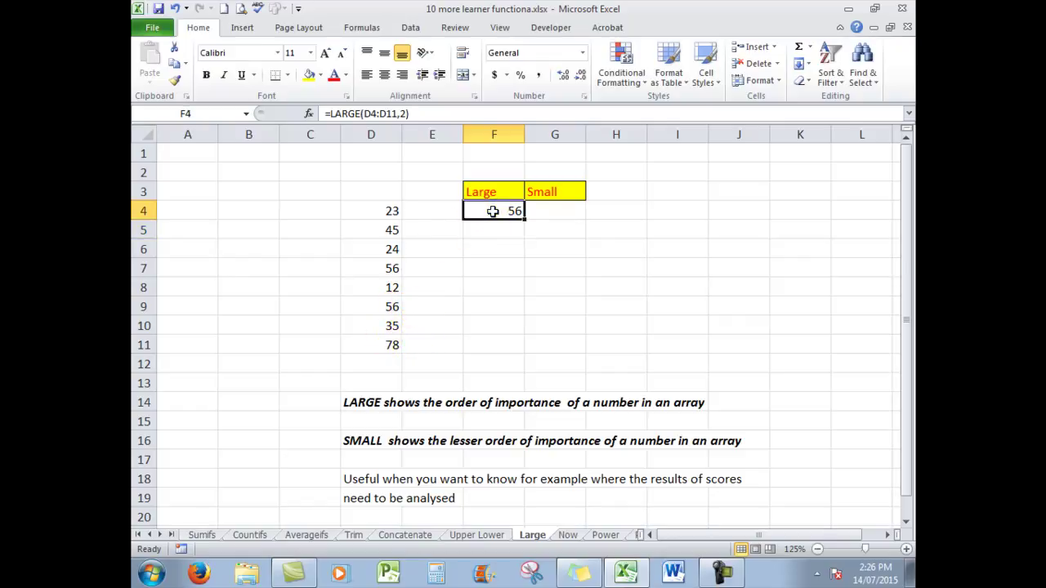
double_click(403, 114)
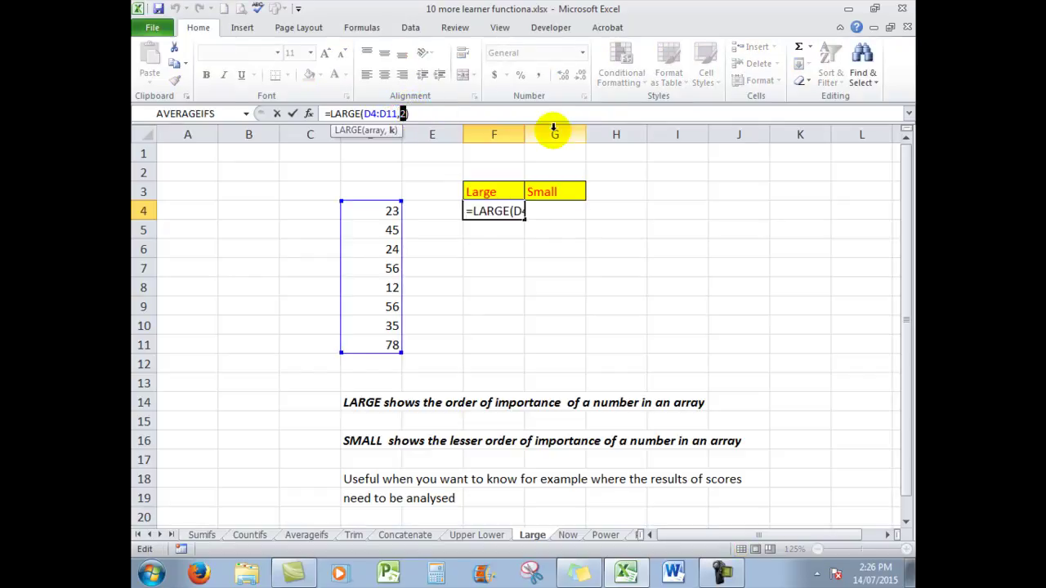
type("4")
key("Return")
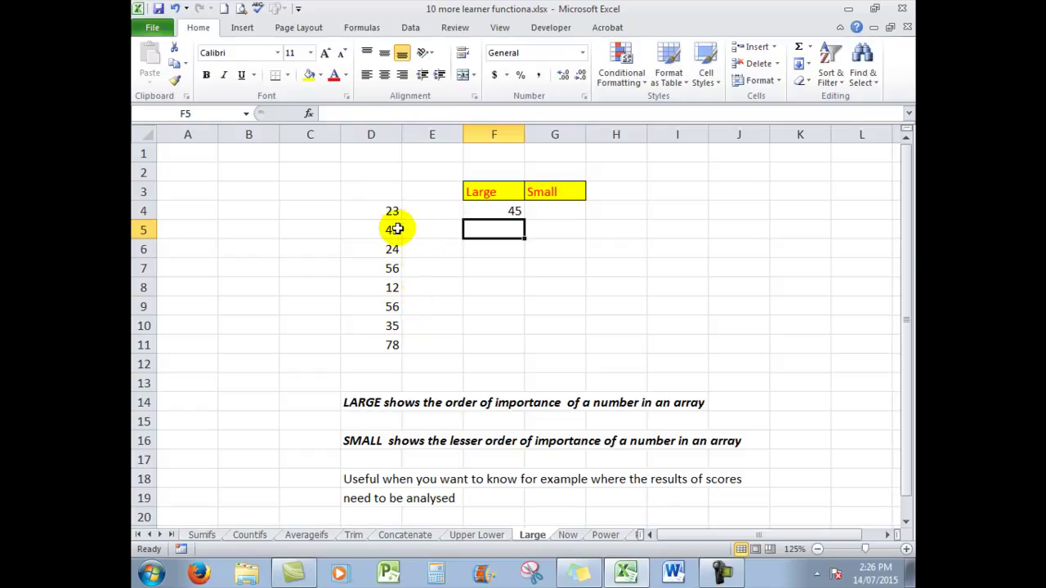
Enter the formula =SMALL(D4:D11,1) in cell G4 to return the smallest number in the list
left_click(557, 211)
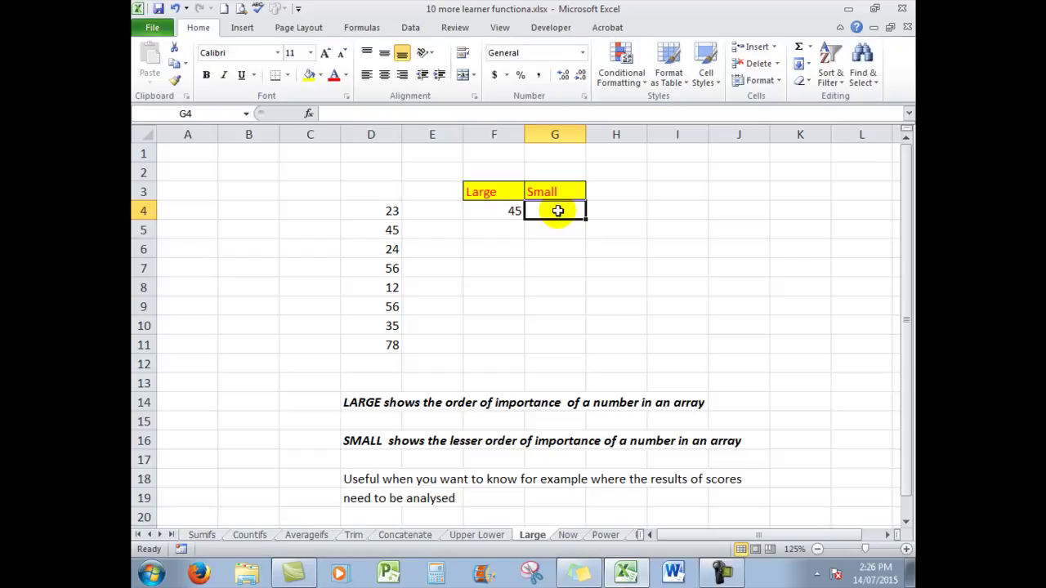
type("=sma")
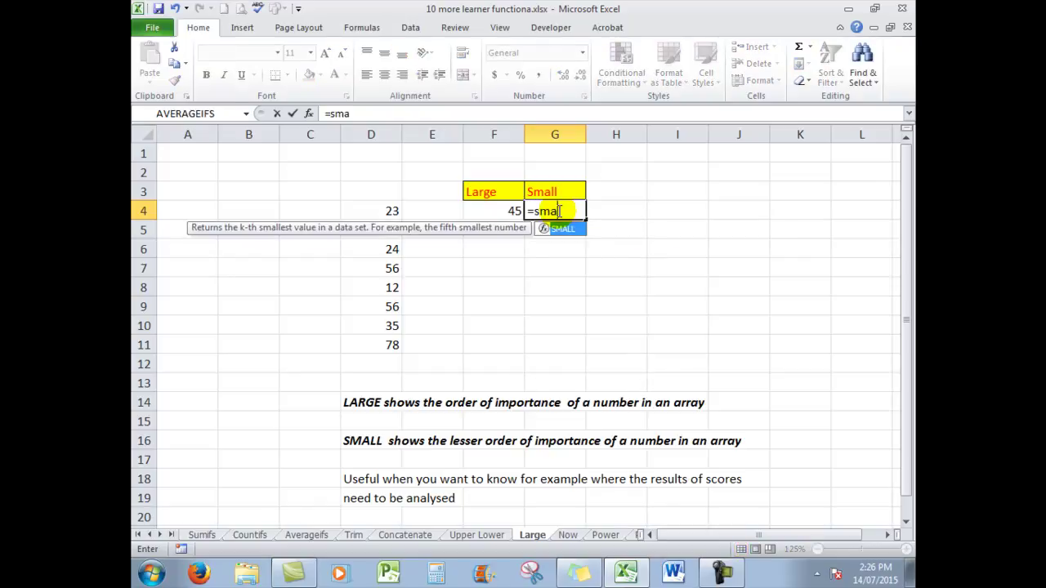
type("ll(")
left_click_drag(393, 210, 379, 337)
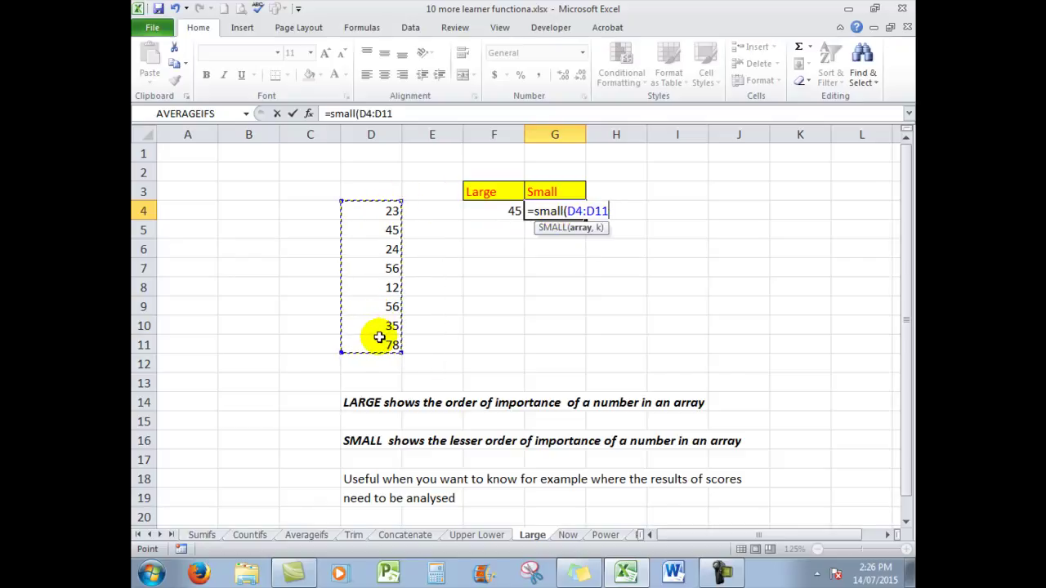
type(",1")
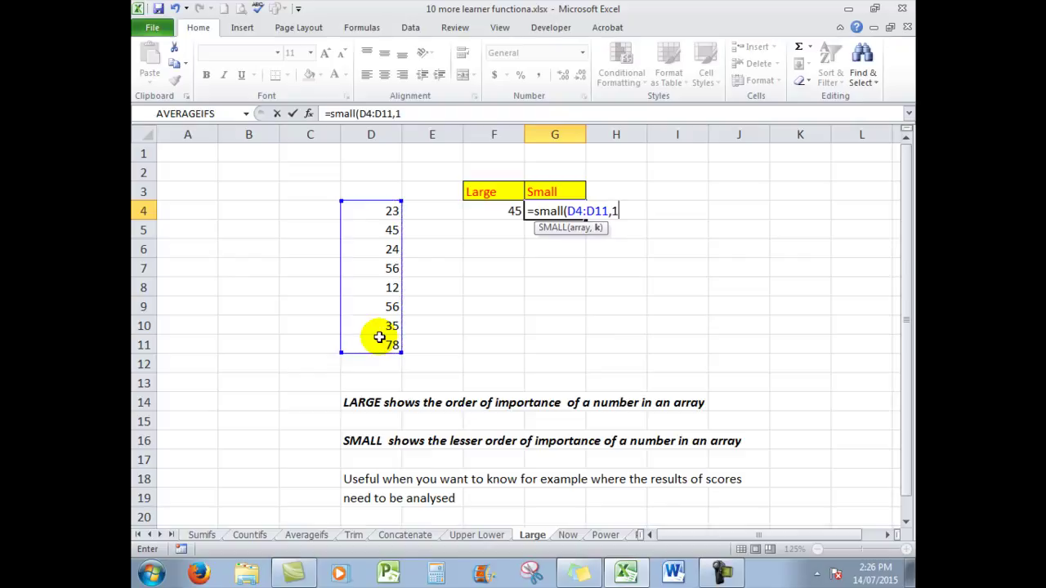
type(")")
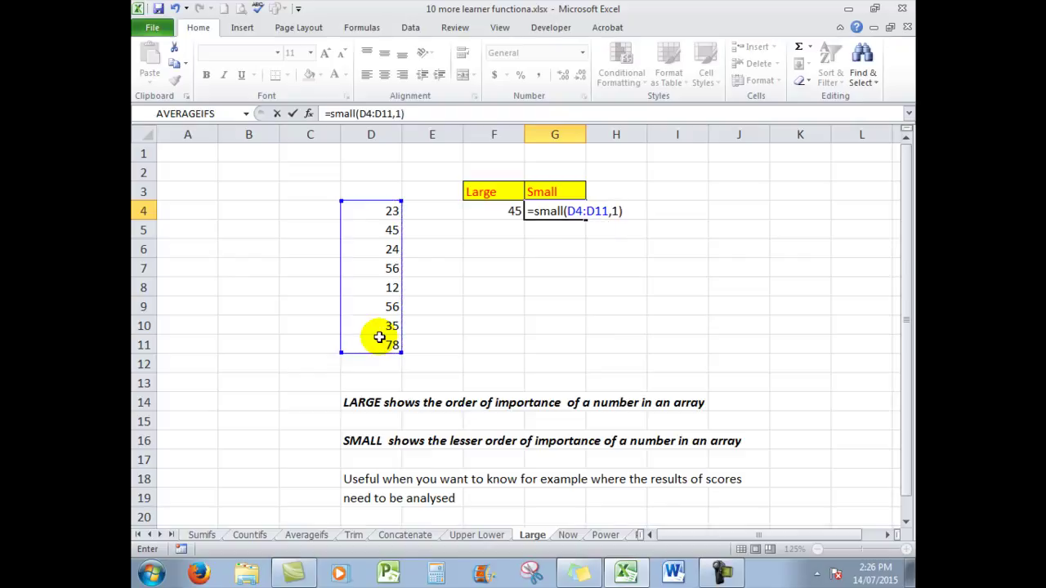
key("Return")
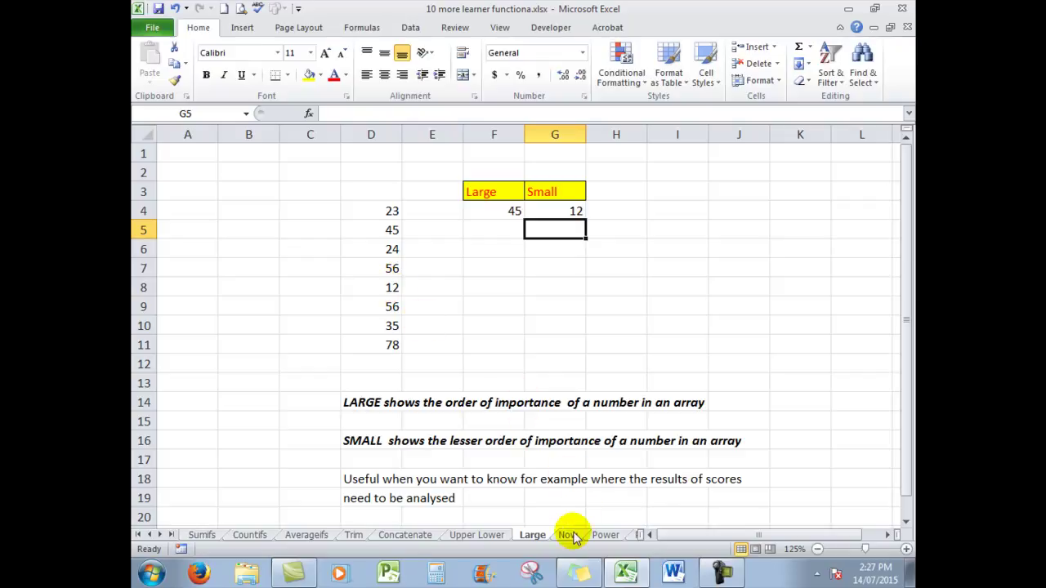
On the Now sheet, inspect the date and time formula in cell A1
left_click(567, 534)
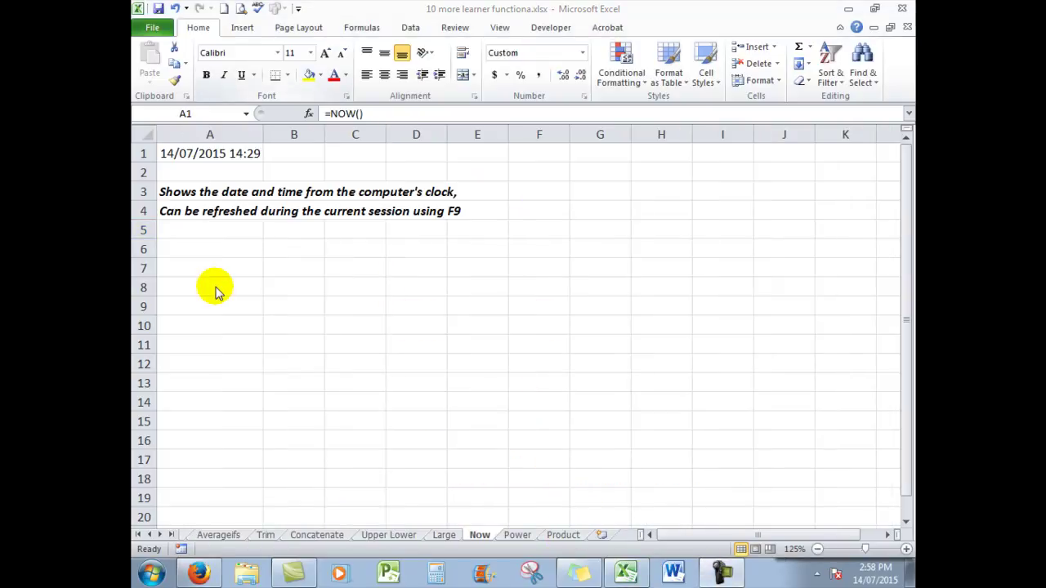
left_click(207, 154)
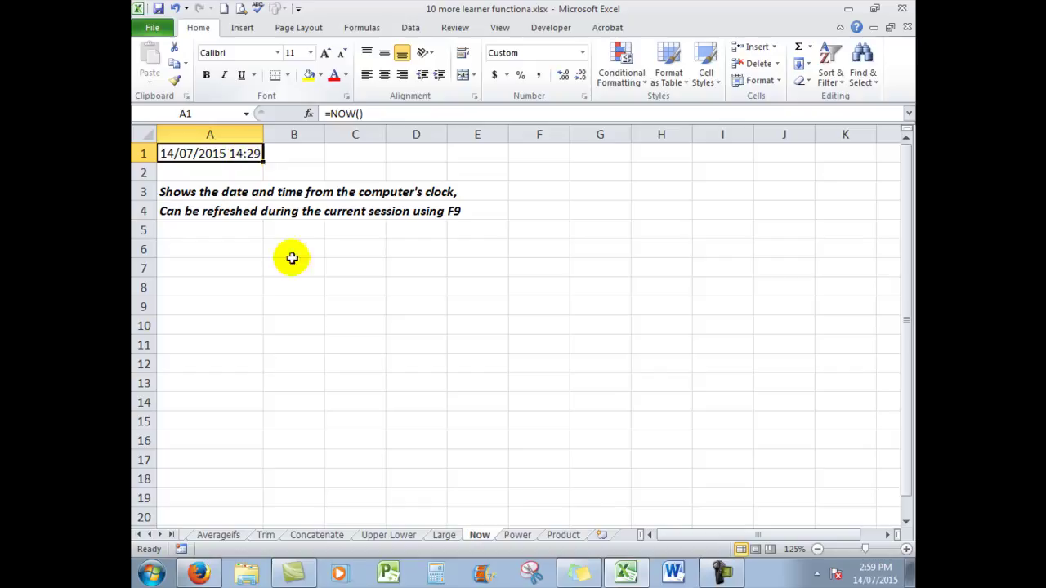
On the Power sheet, replace the formula in cell C1 with =POWER(2,4) to raise 2 to the fourth power
left_click(520, 537)
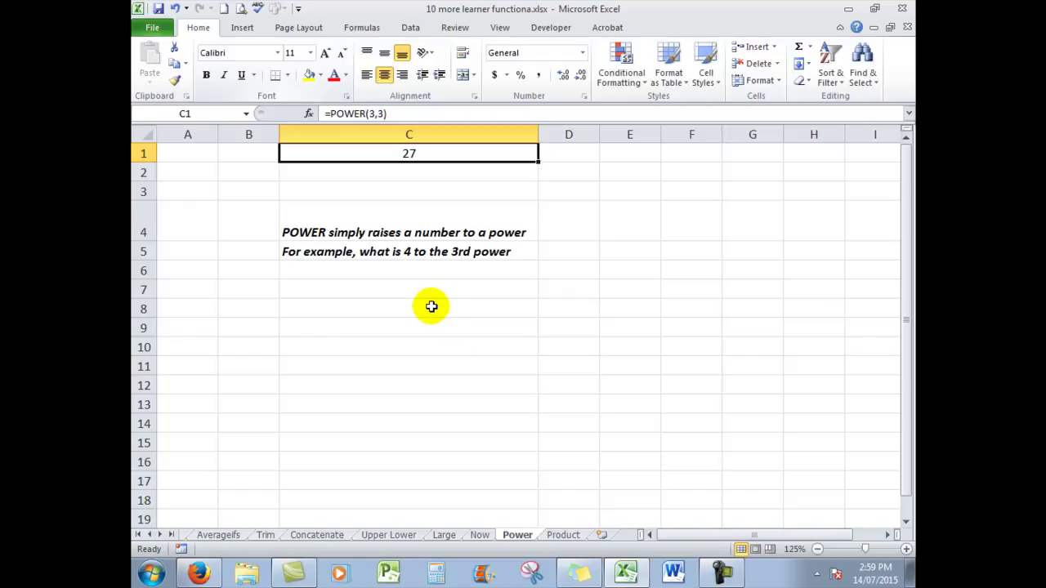
triple_click(392, 114)
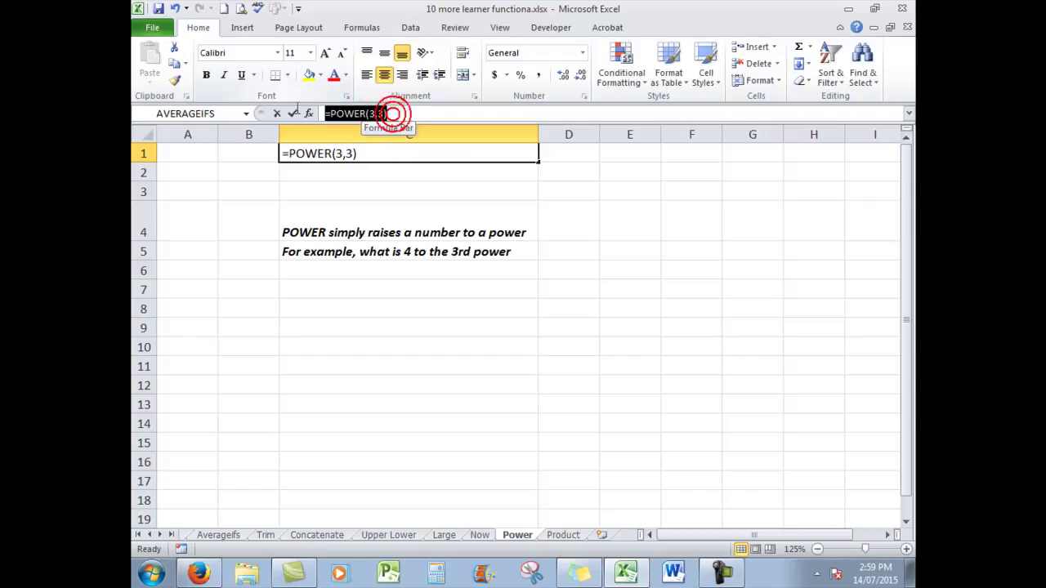
type("=")
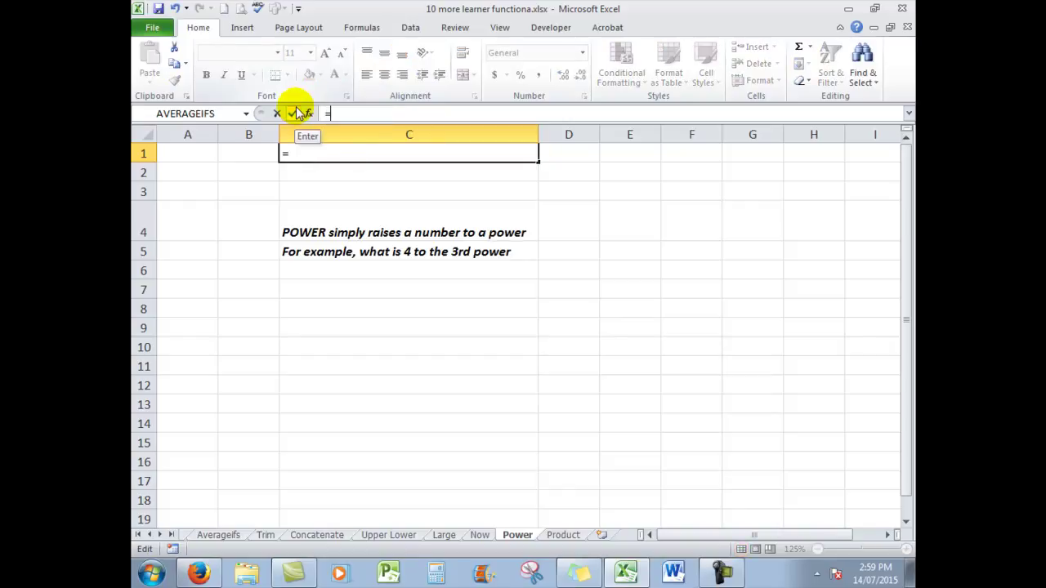
type("power")
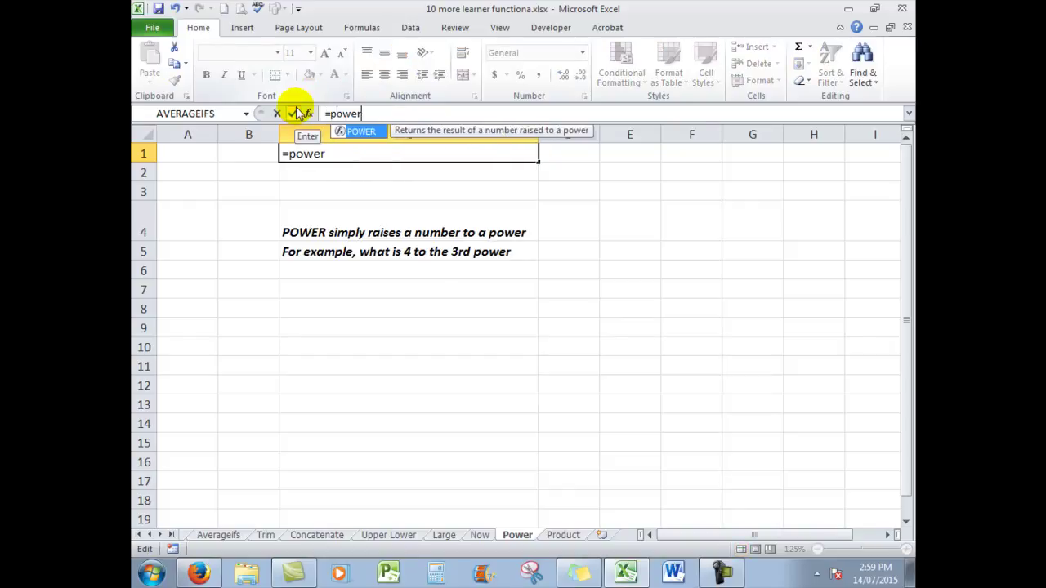
type("(")
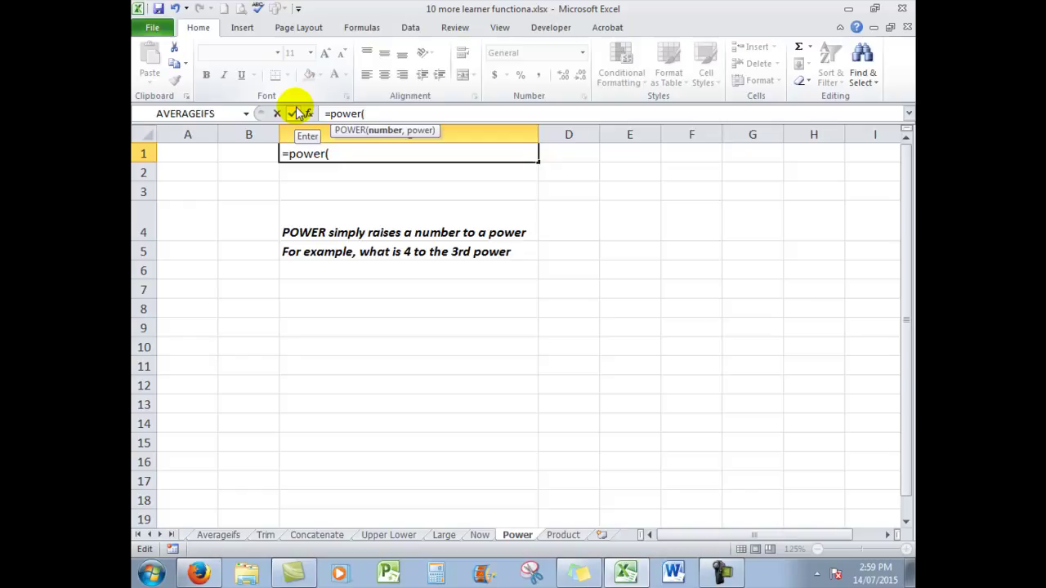
type("2,4")
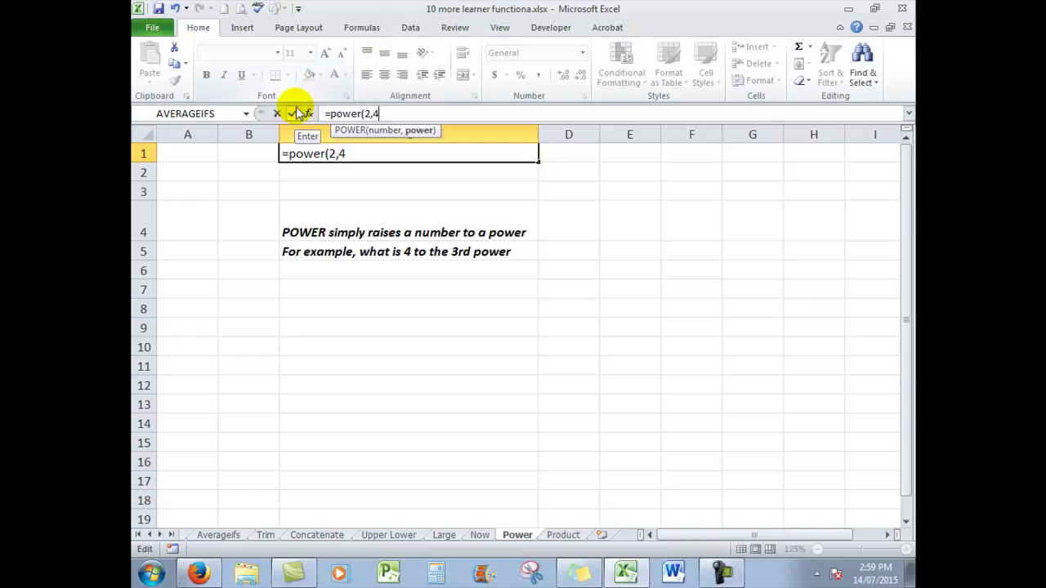
type(")")
key("Return")
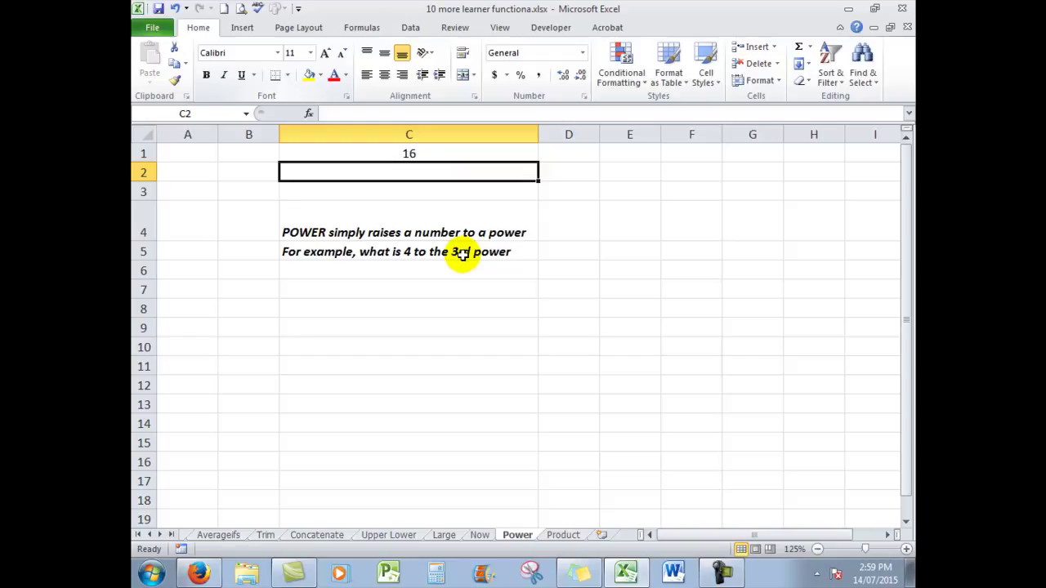
On the Product sheet, enter the formula =PRODUCT(A1:A7) in cell A8 to multiply all the numbers above it
left_click(563, 535)
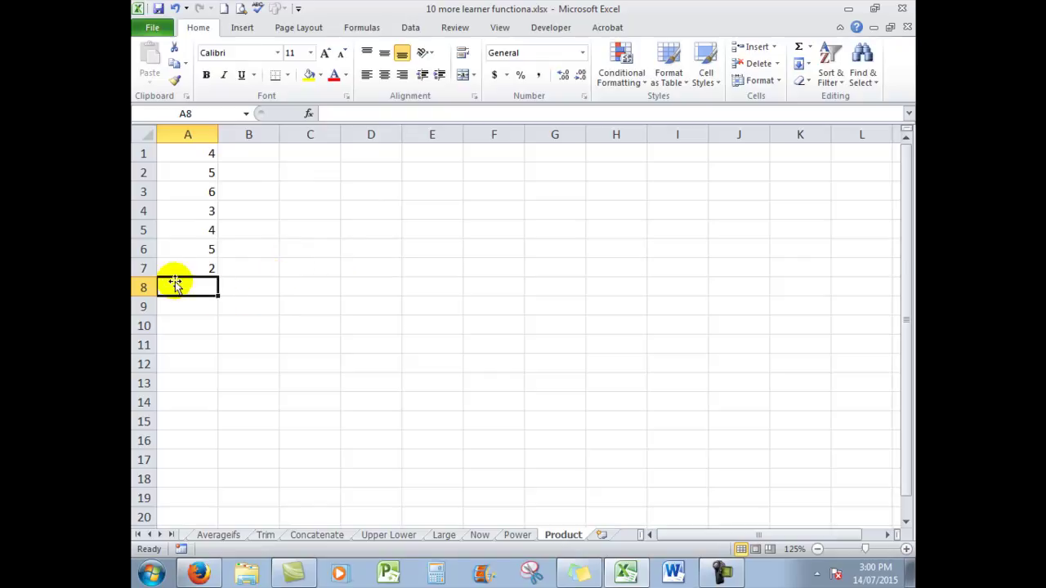
type("=")
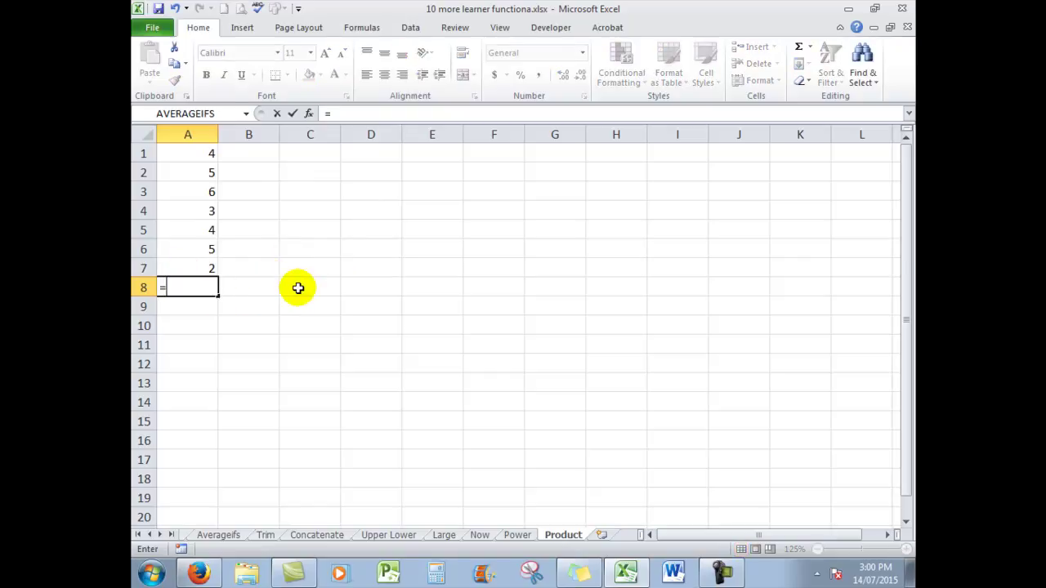
type("product")
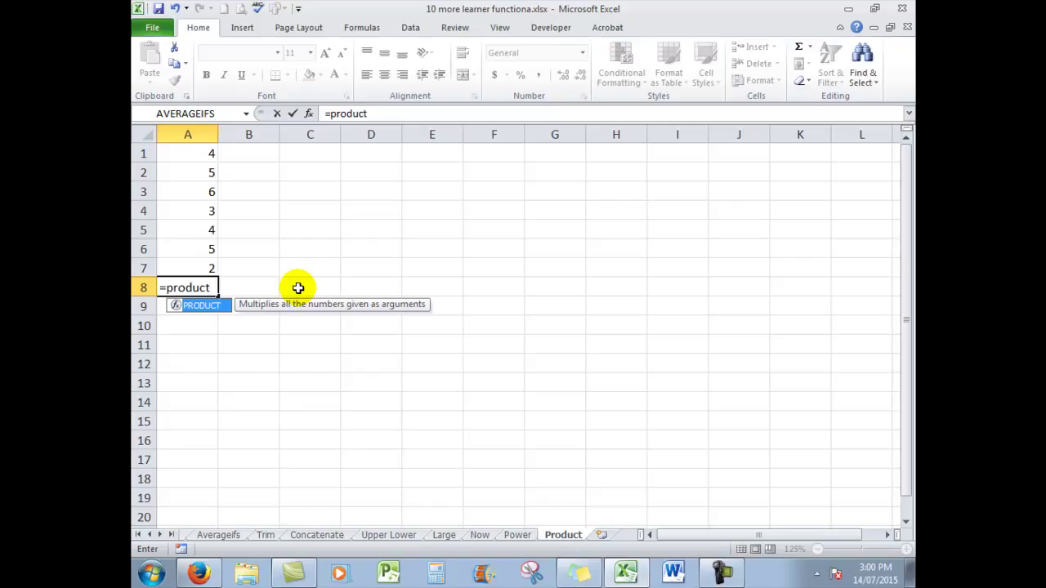
type("(")
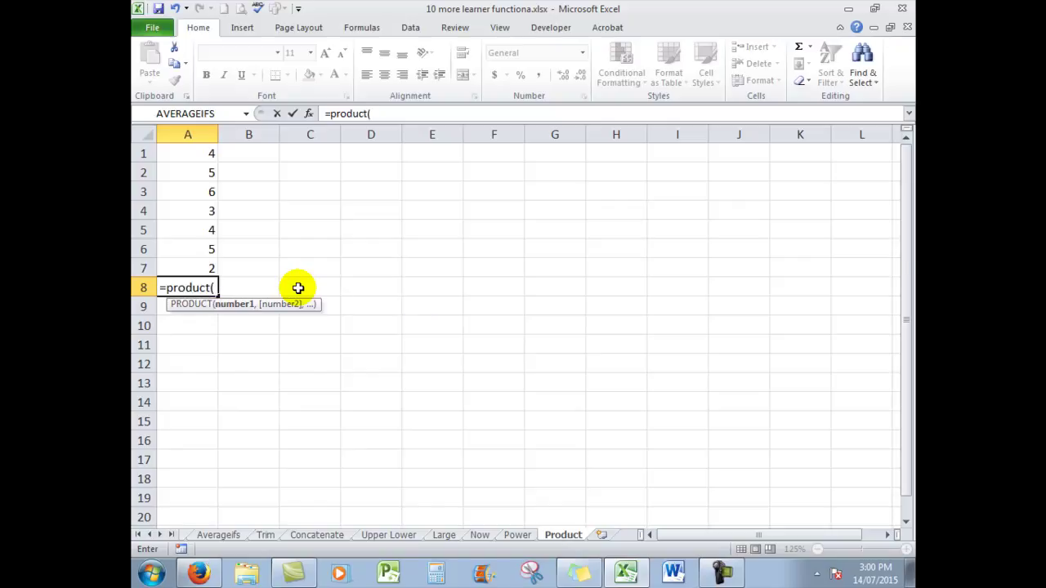
left_click_drag(183, 152, 187, 264)
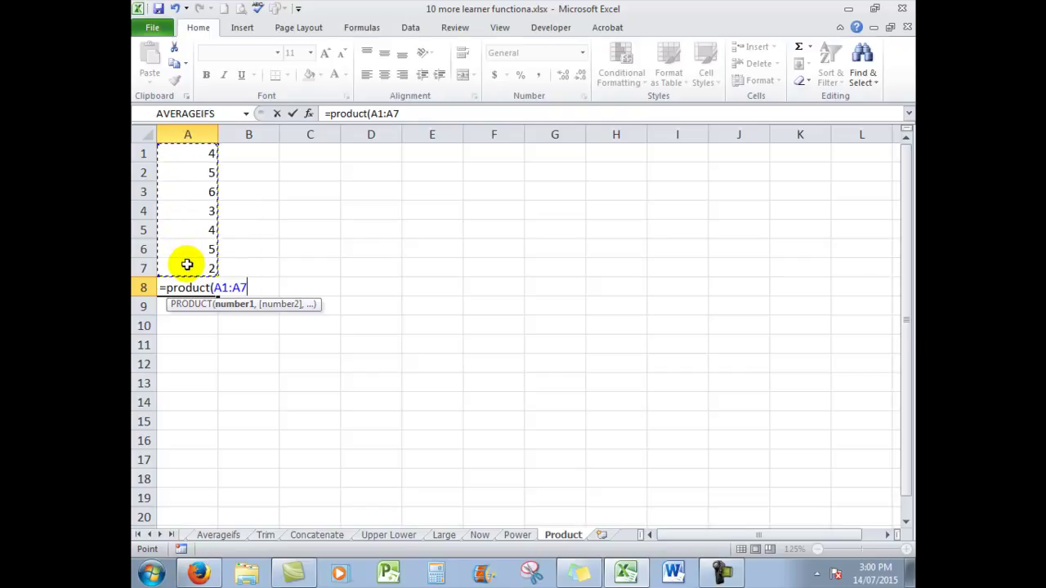
type(")")
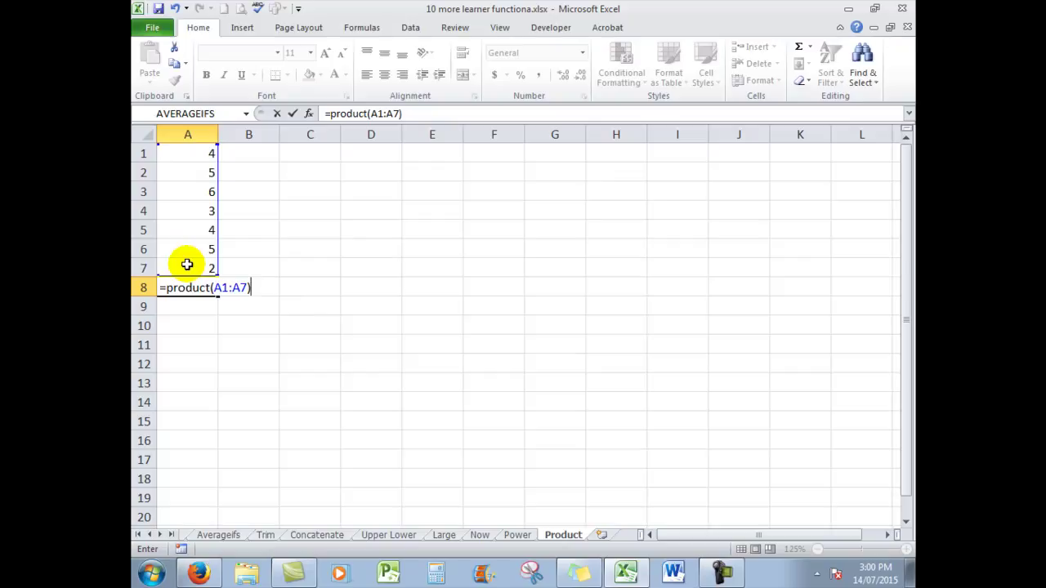
key("Return")
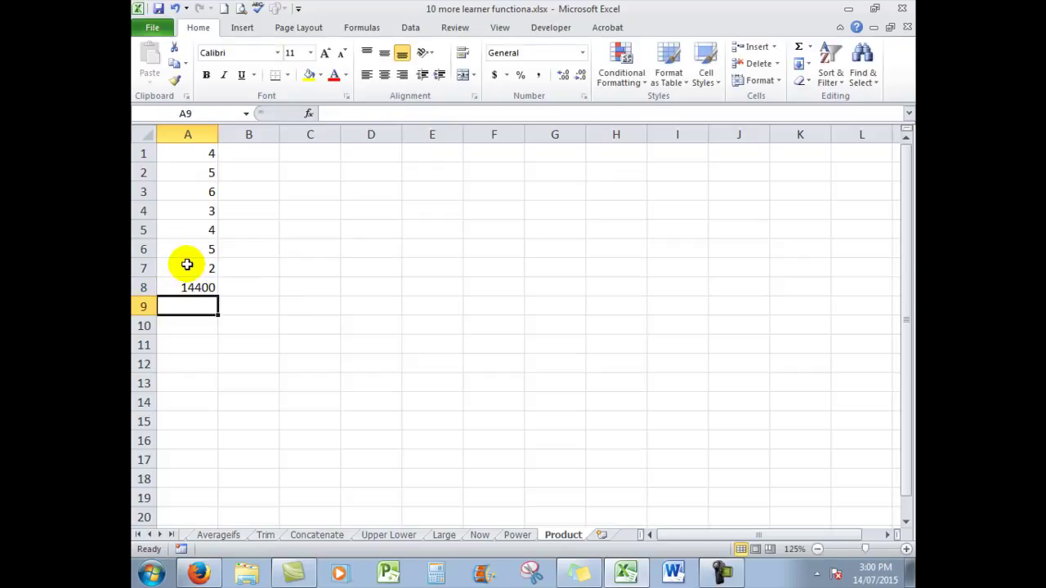